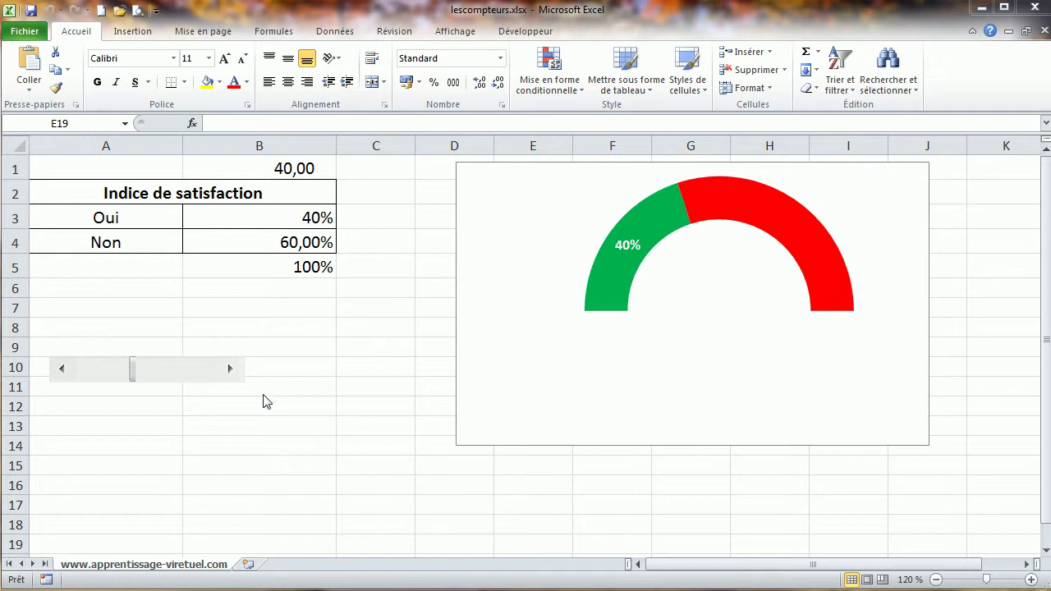
# - Test the gauge chart by moving the scroll bar's value up to 50, down to 35 and up to 60
pyautogui.click(230, 368)
pyautogui.click(231, 369)
pyautogui.click(230, 368)
pyautogui.click(230, 368)
pyautogui.click(64, 370)
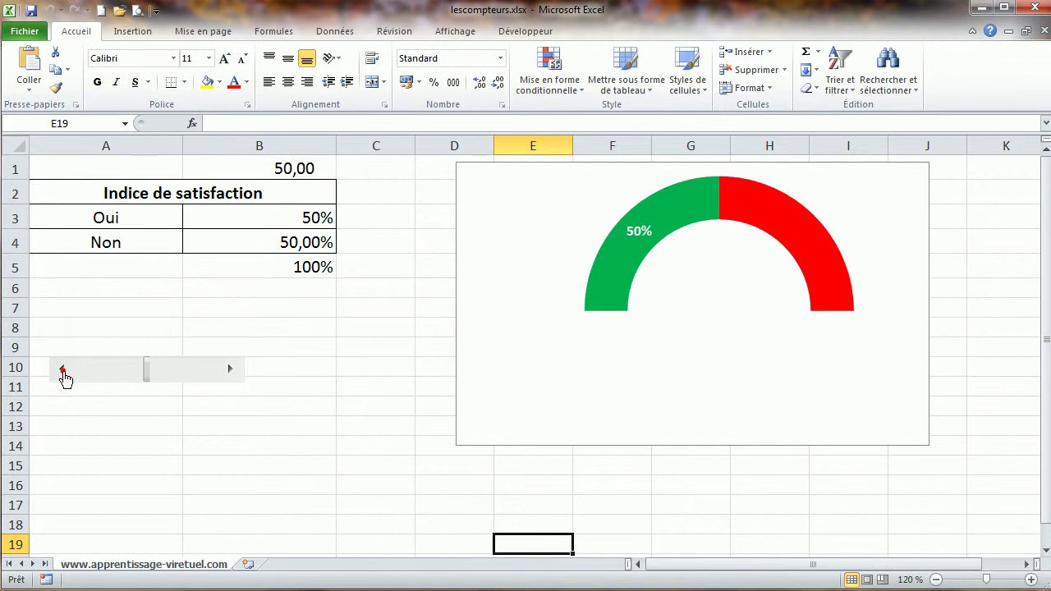
pyautogui.click(63, 371)
pyautogui.click(64, 371)
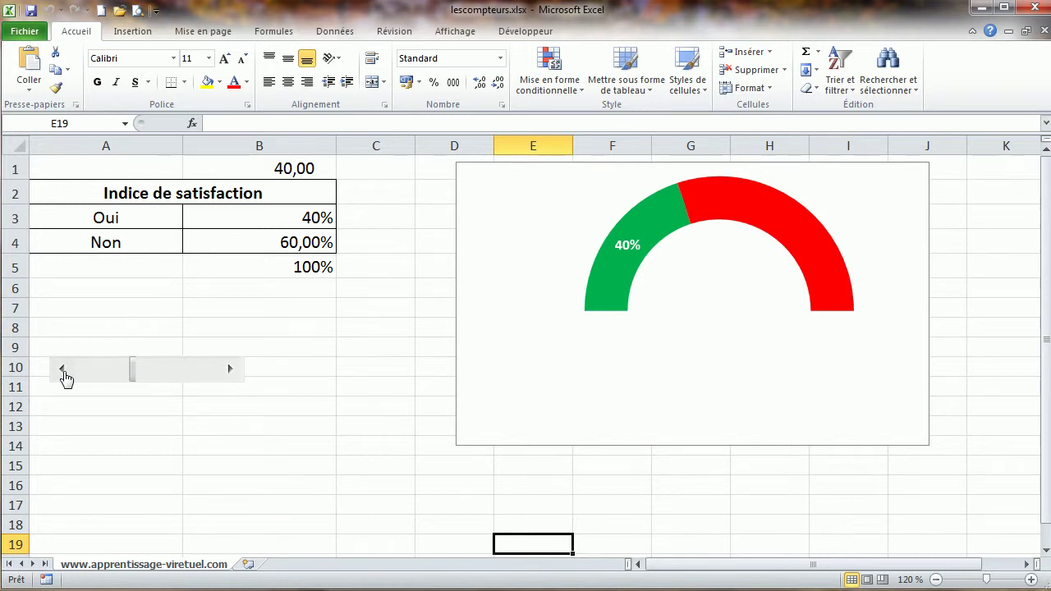
pyautogui.click(63, 370)
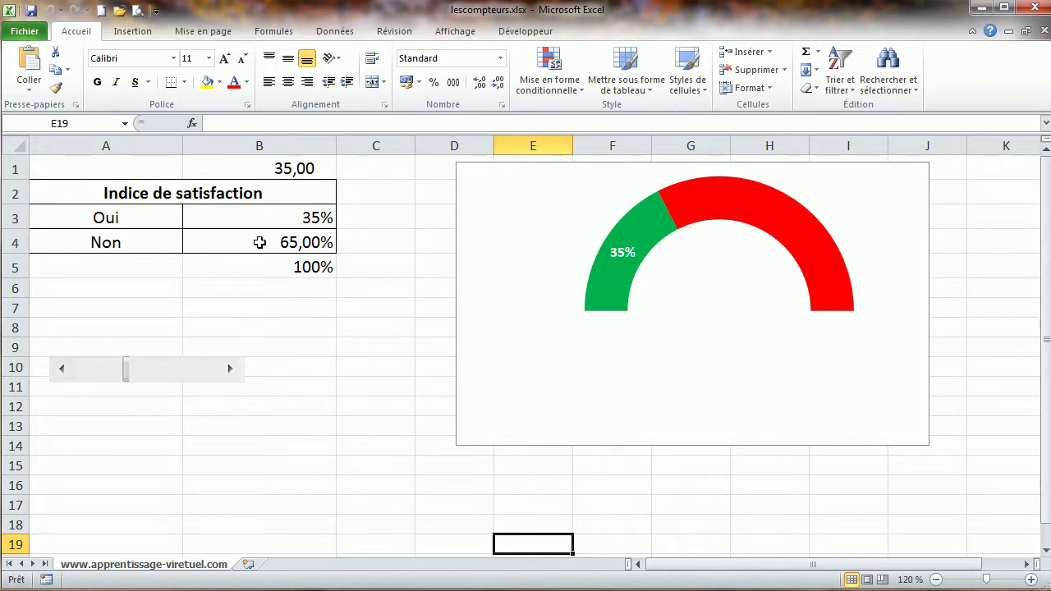
pyautogui.click(231, 371)
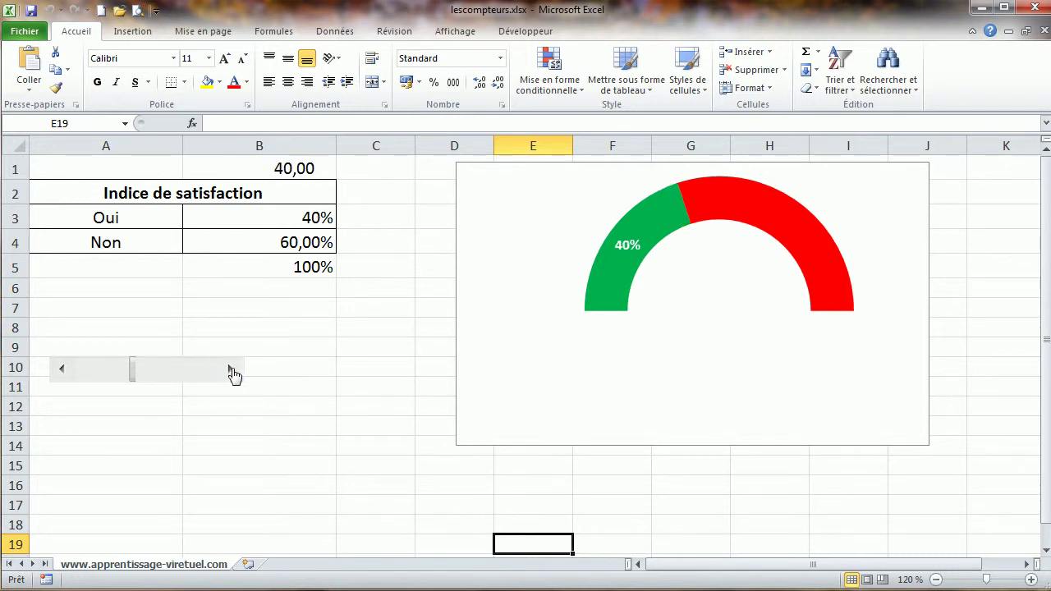
pyautogui.click(232, 370)
pyautogui.click(231, 370)
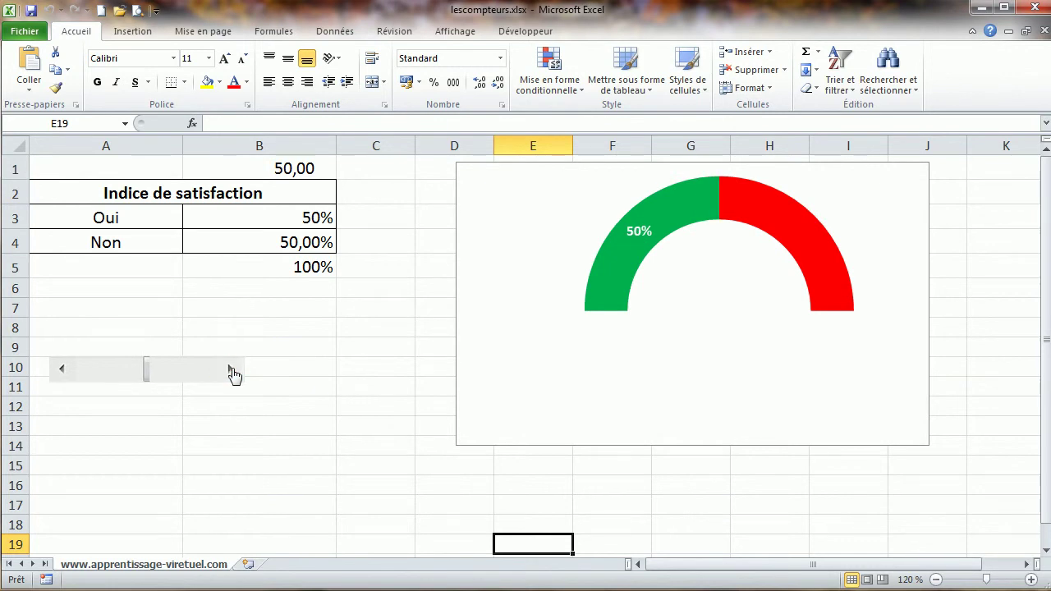
pyautogui.click(232, 370)
pyautogui.click(231, 370)
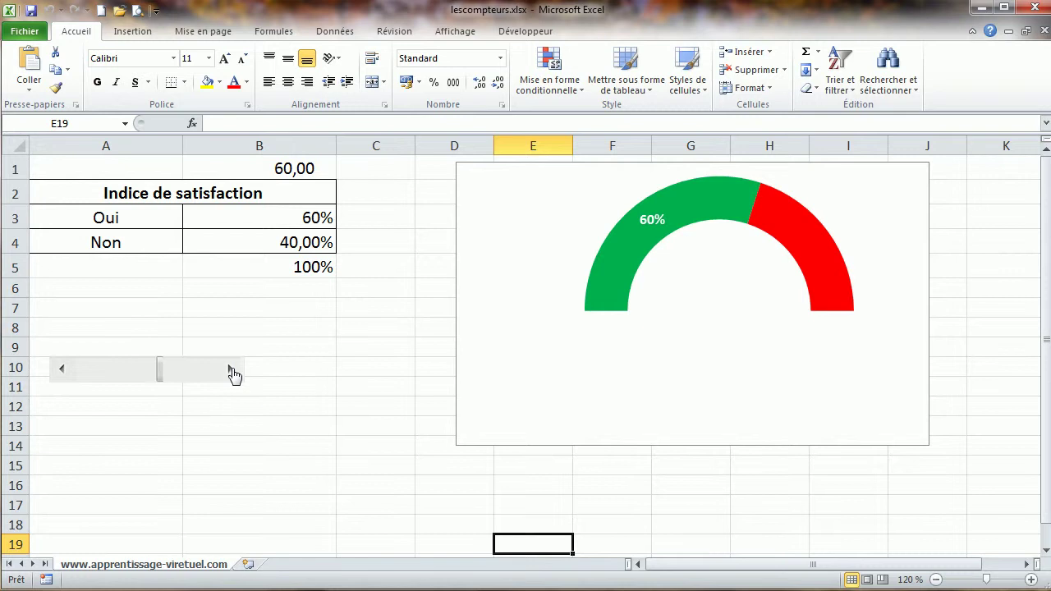
# - Delete the existing gauge chart from the sheet
pyautogui.click(457, 205)
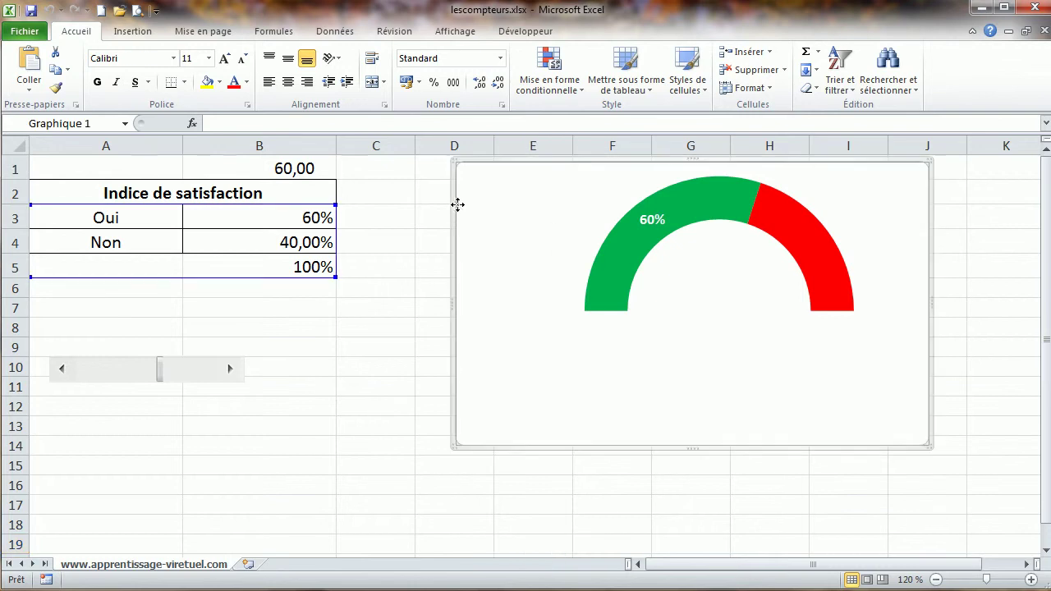
pyautogui.click(457, 204)
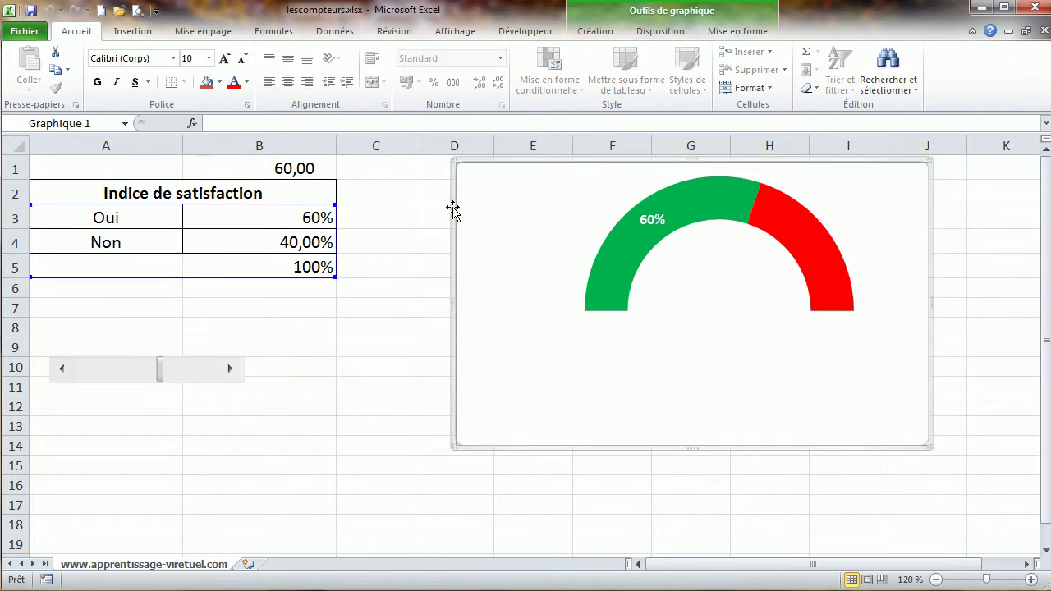
pyautogui.press('Delete')
# - Remove the two overlapping scroll bars below the satisfaction table
pyautogui.rightClick(201, 373)
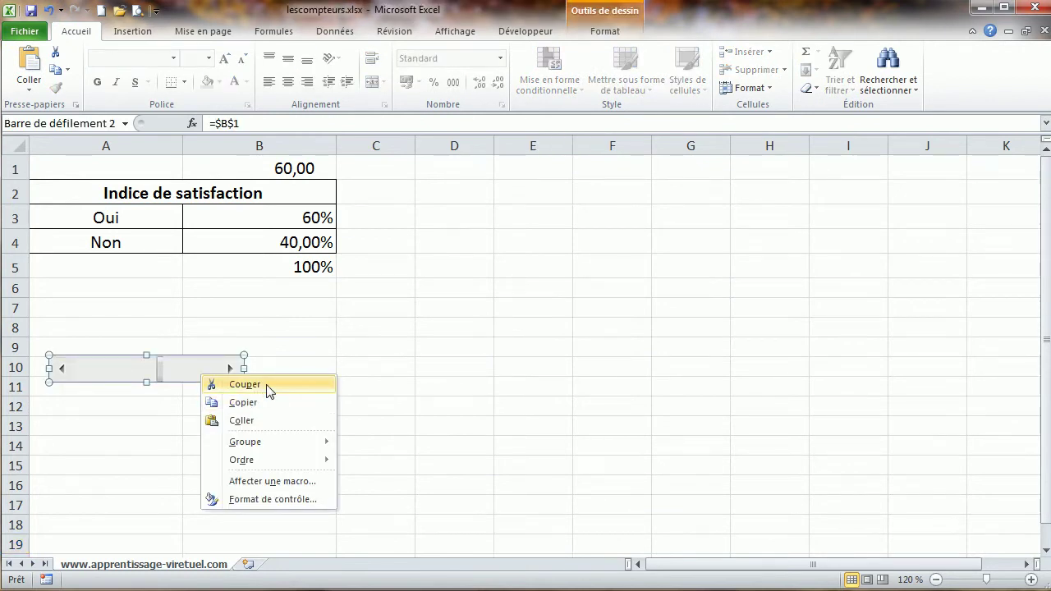
pyautogui.press('Escape')
pyautogui.press('Escape')
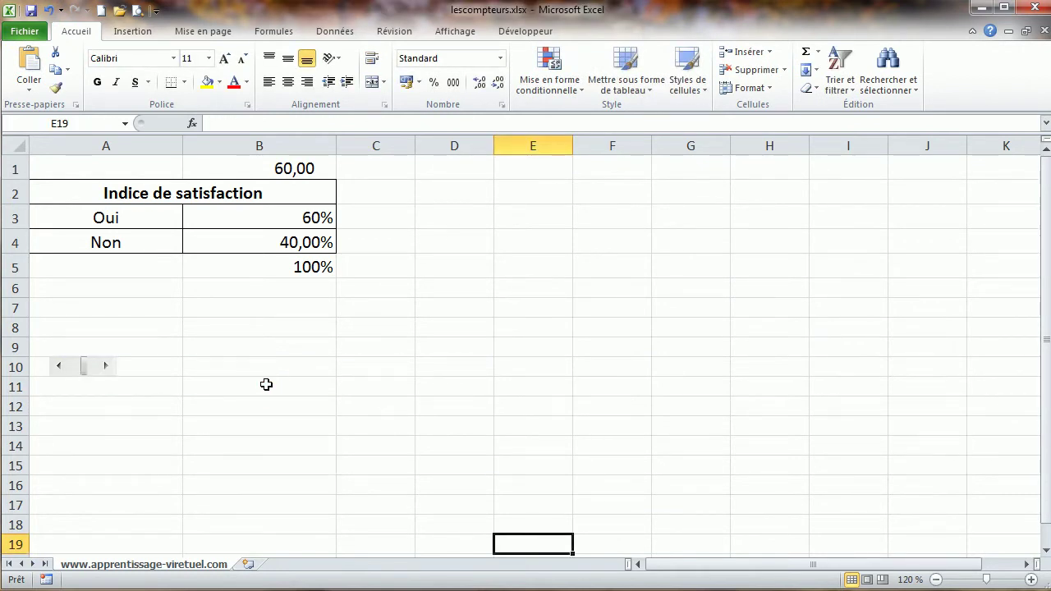
pyautogui.rightClick(103, 371)
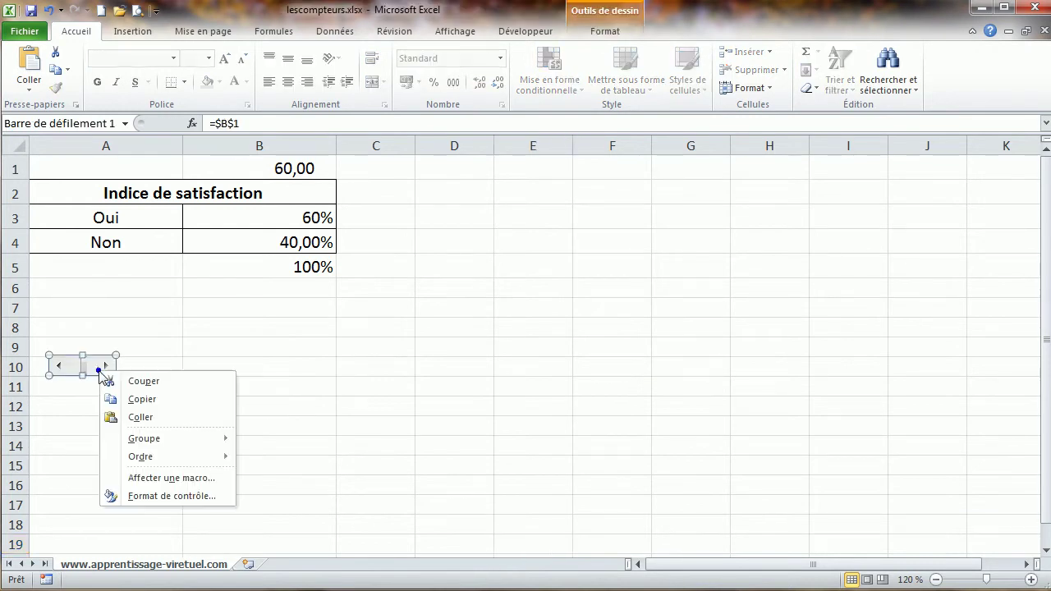
pyautogui.click(145, 383)
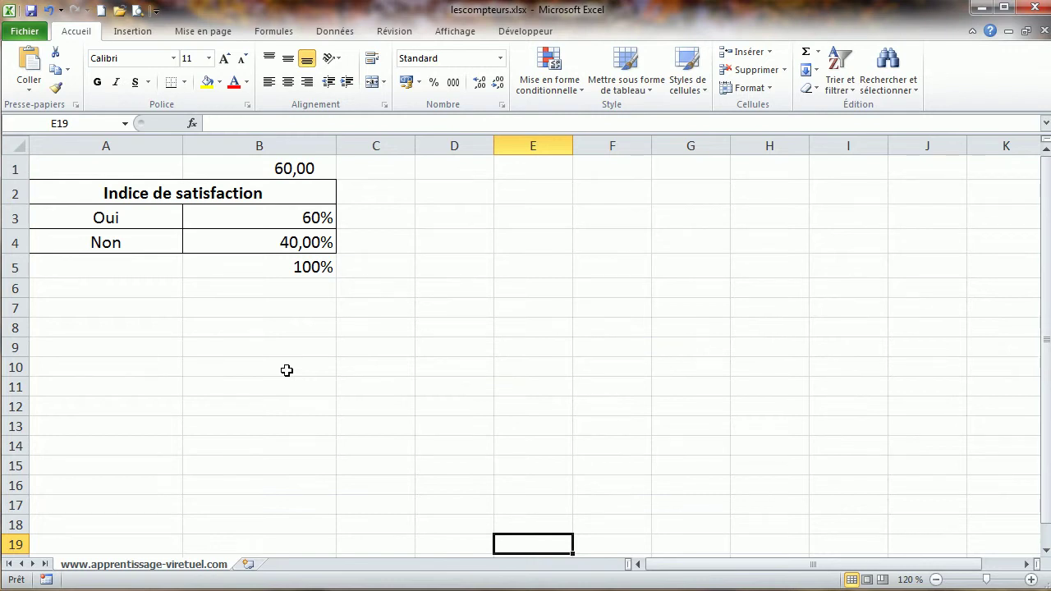
# - Insert a horizontal form-control scroll bar in row 10, spanning columns A and B below the table
pyautogui.click(527, 35)
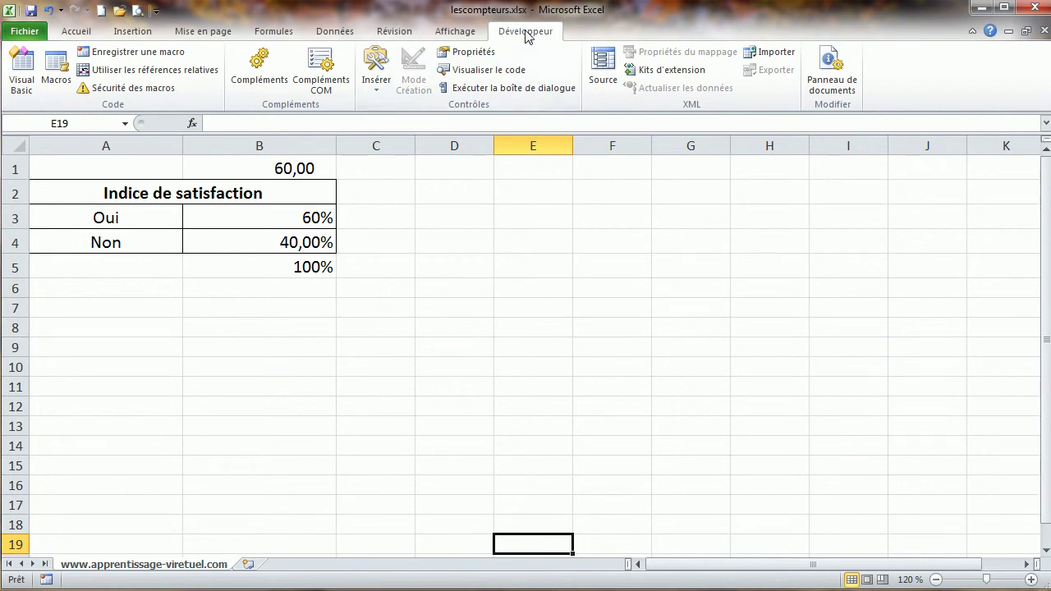
pyautogui.click(375, 86)
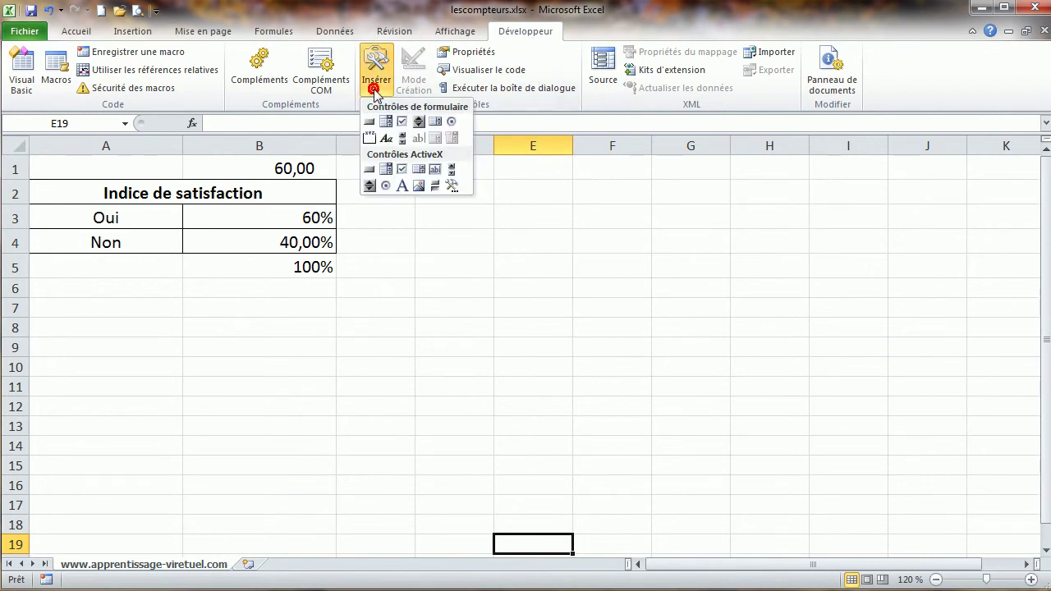
pyautogui.click(403, 140)
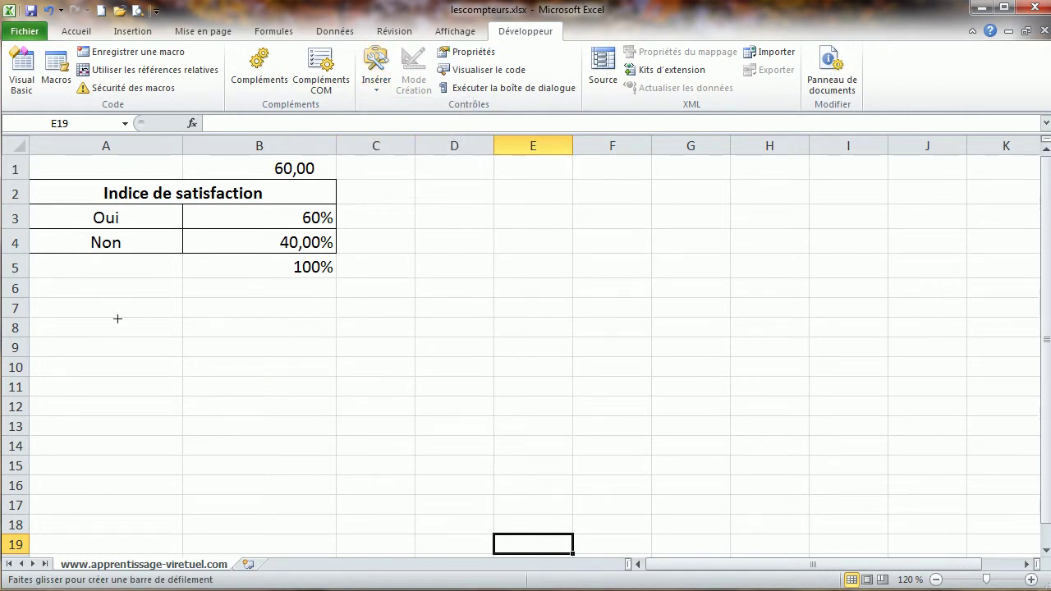
pyautogui.moveTo(82, 356); pyautogui.dragTo(292, 379)
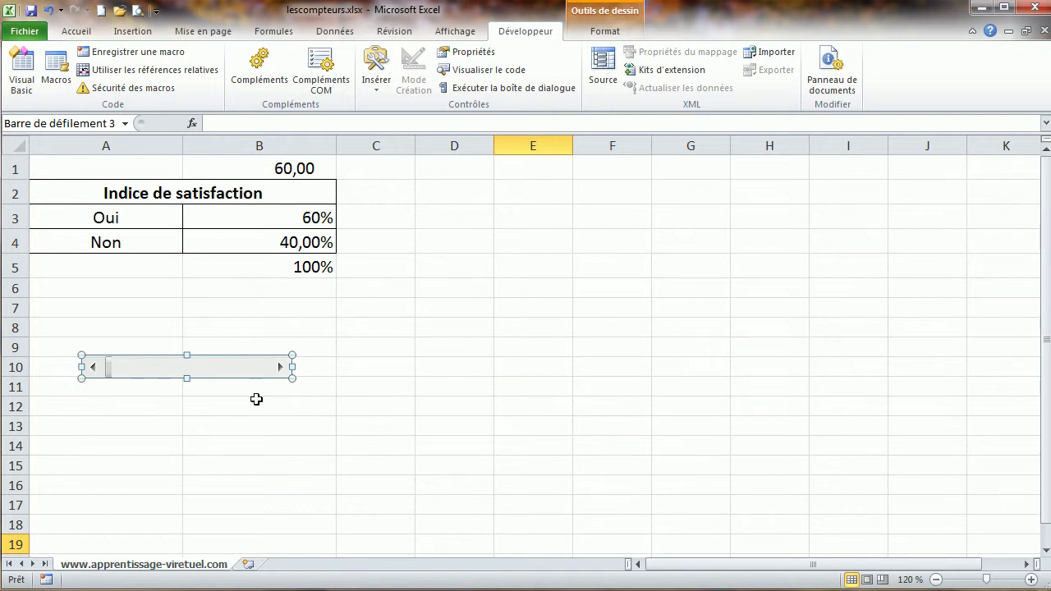
# - Link the new scroll bar to cell B1 in its control format settings
pyautogui.rightClick(252, 367)
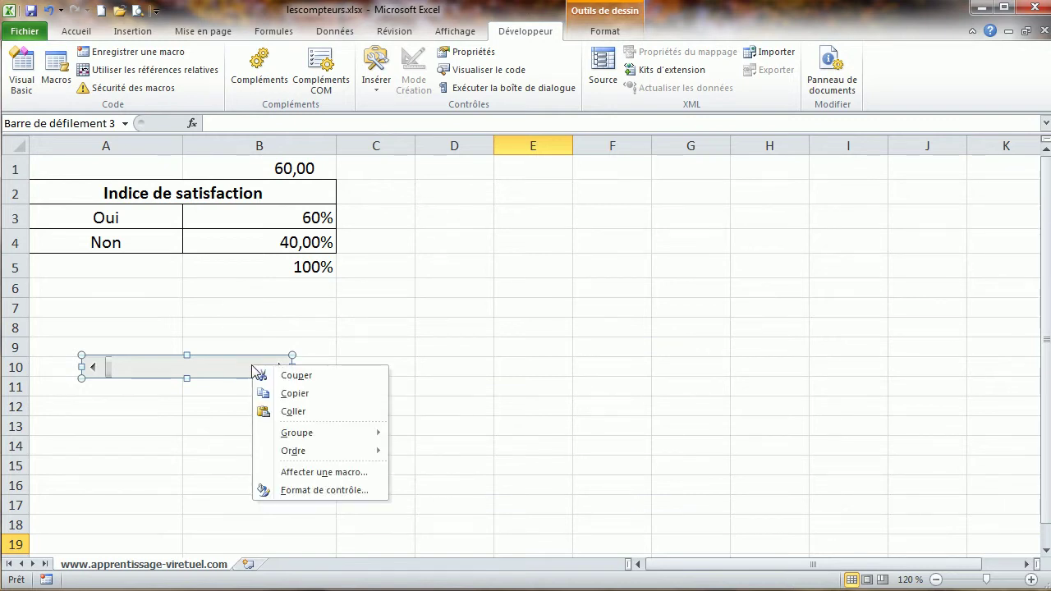
pyautogui.click(329, 491)
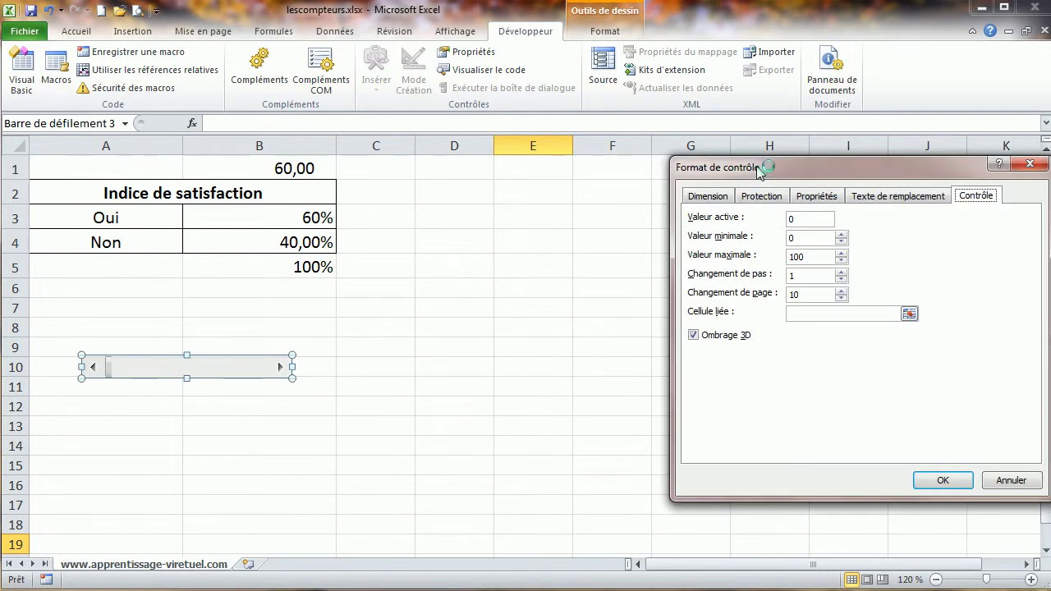
pyautogui.moveTo(763, 167); pyautogui.dragTo(531, 174)
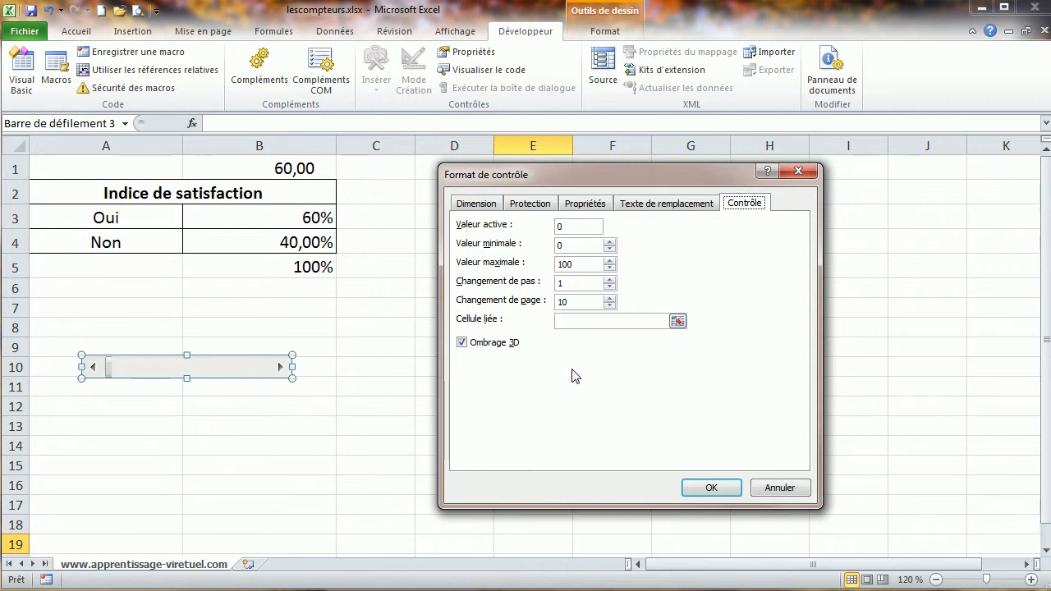
pyautogui.click(591, 321)
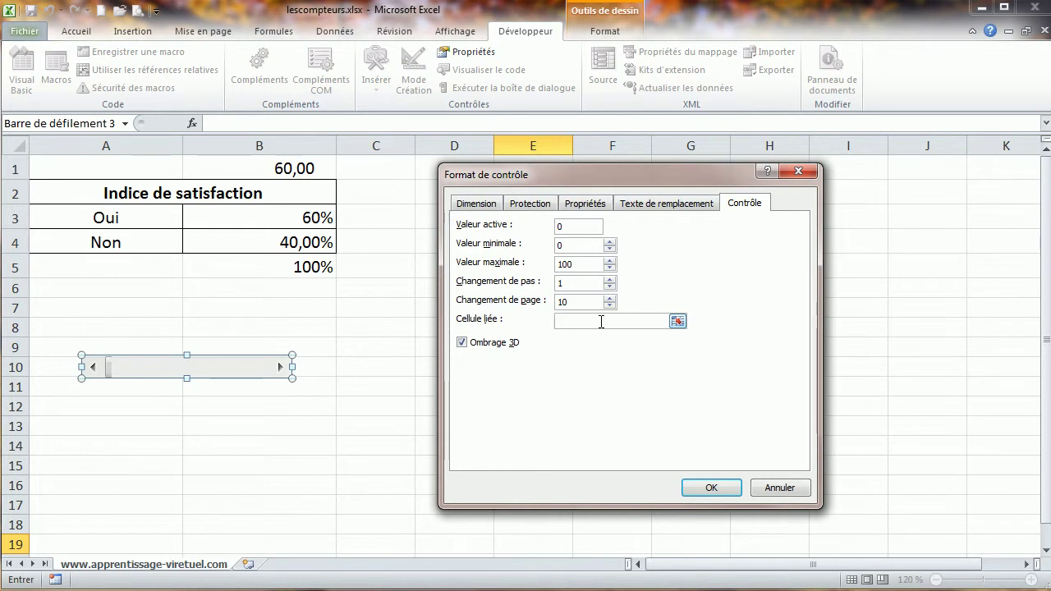
pyautogui.click(287, 164)
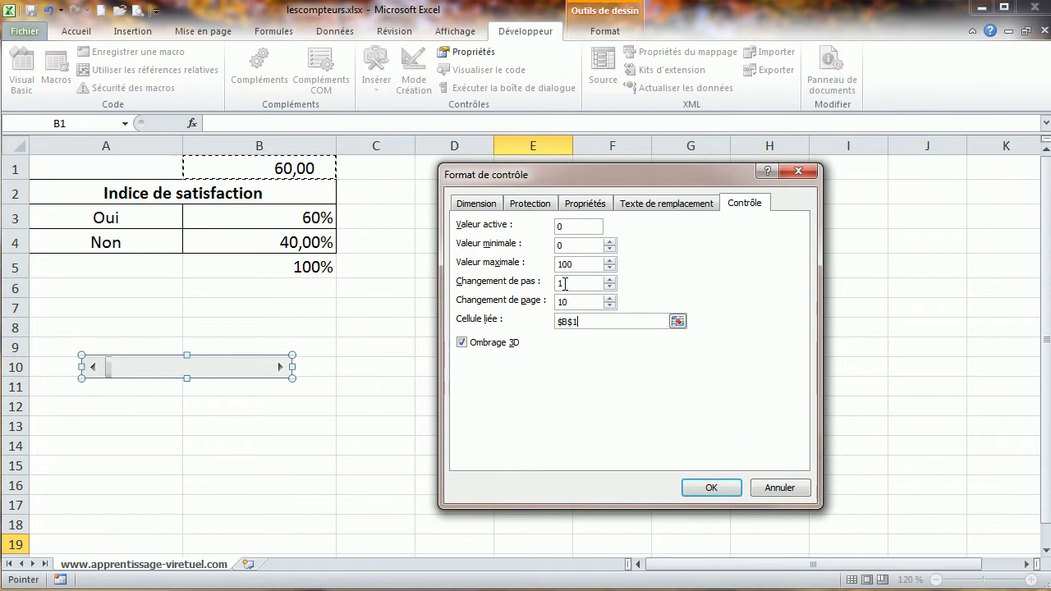
# - Set the scroll bar's incremental change to 5 and its current value to 10, and apply the settings
pyautogui.click(608, 279)
pyautogui.click(608, 278)
pyautogui.click(608, 278)
pyautogui.click(608, 278)
pyautogui.click(576, 282)
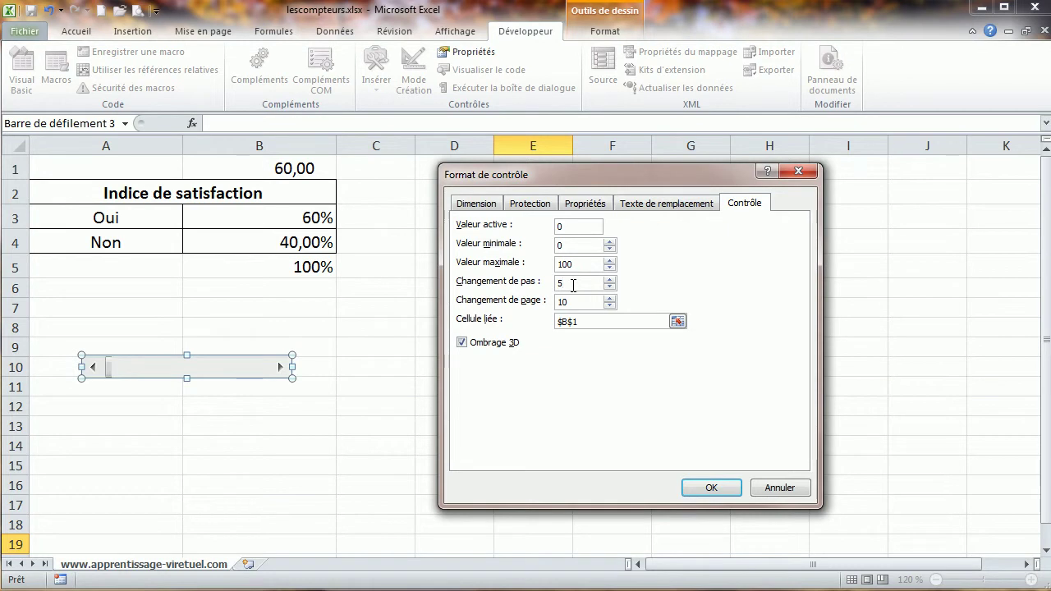
pyautogui.click(566, 227)
pyautogui.doubleClick(562, 230)
pyautogui.write('10')
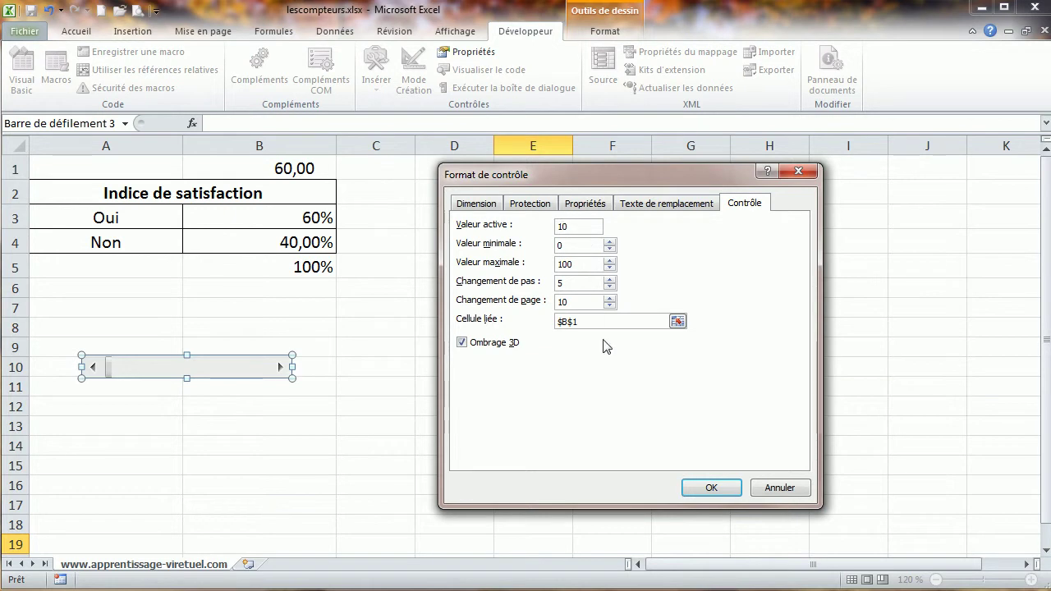
pyautogui.click(711, 488)
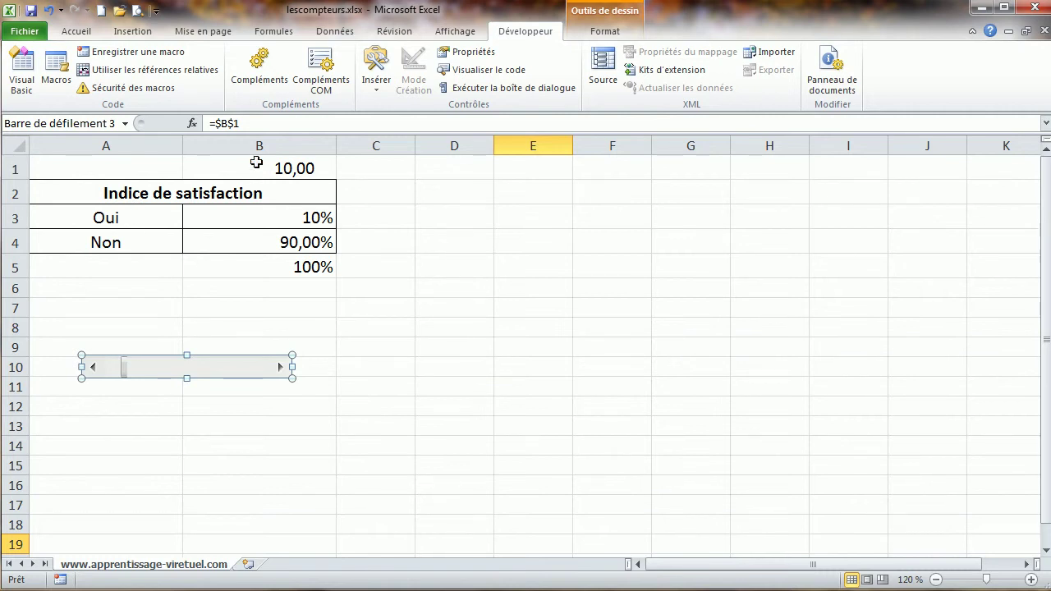
# - Examine the formulas and number format behind the Oui and Non percentages in B3 and B4
pyautogui.click(275, 220)
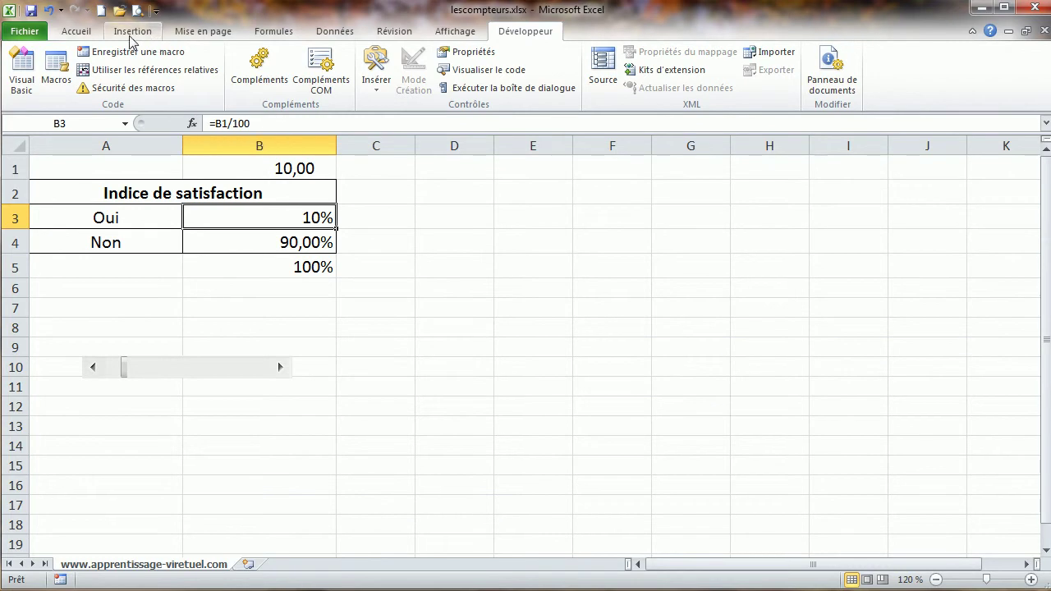
pyautogui.click(78, 34)
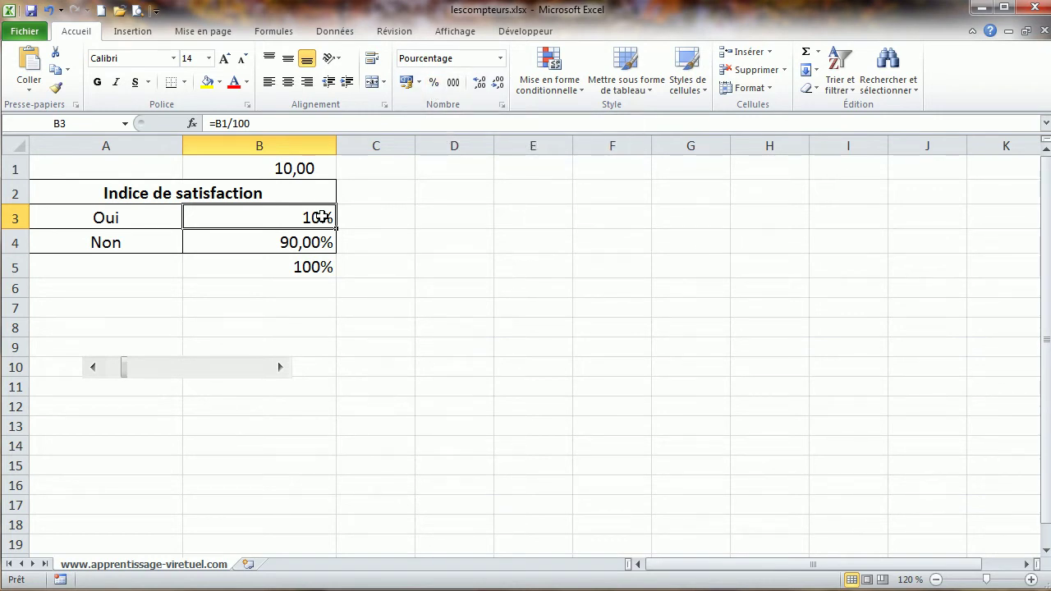
pyautogui.click(300, 243)
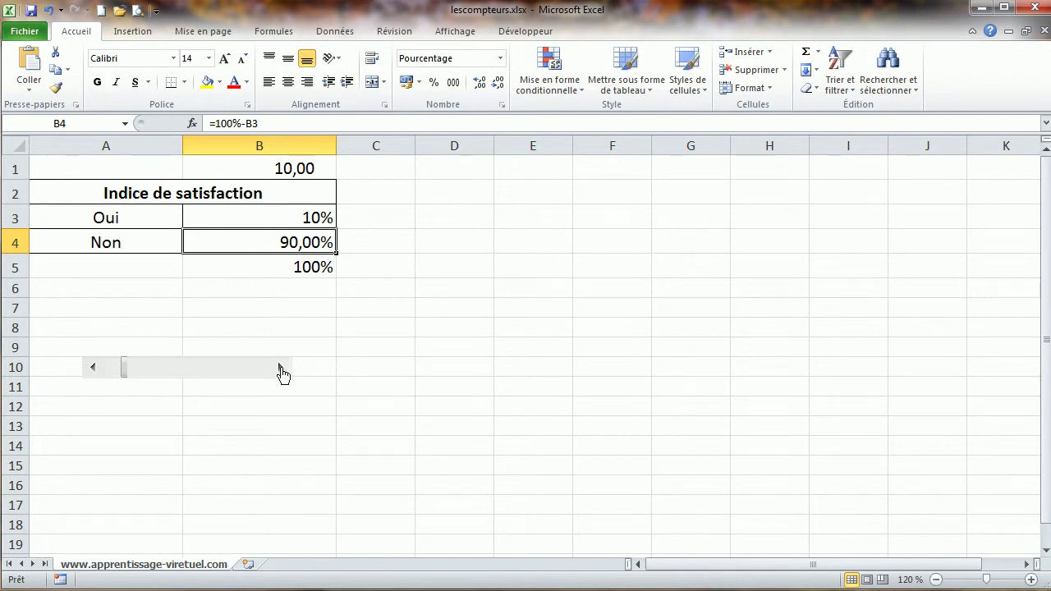
# - Test the scroll bar by raising the linked value to 35 and lowering it to 25, and check the total in B5
pyautogui.click(281, 369)
pyautogui.click(281, 368)
pyautogui.click(280, 368)
pyautogui.click(281, 369)
pyautogui.click(280, 368)
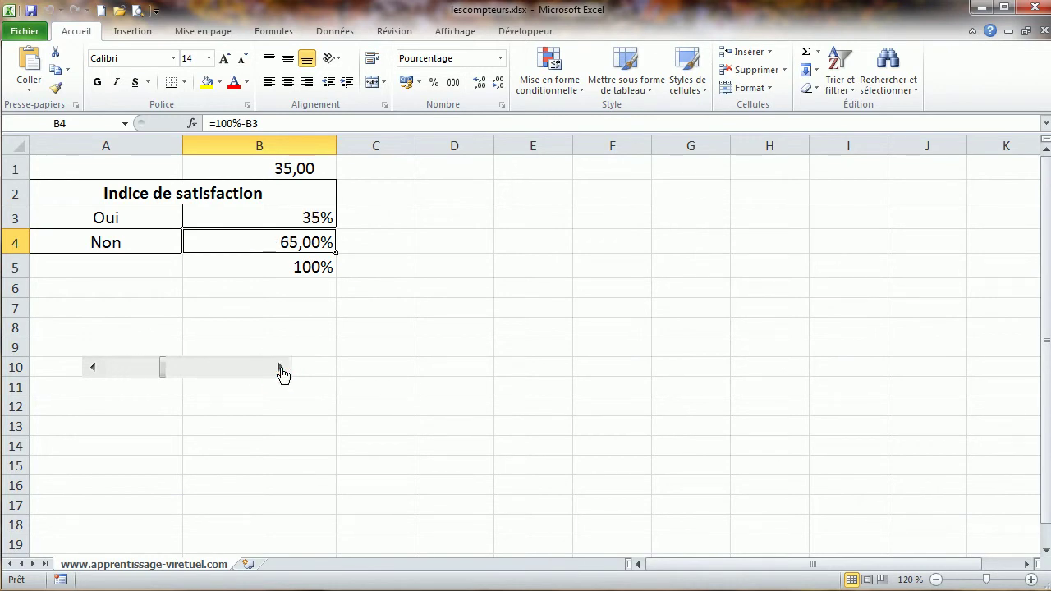
pyautogui.click(96, 371)
pyautogui.click(96, 370)
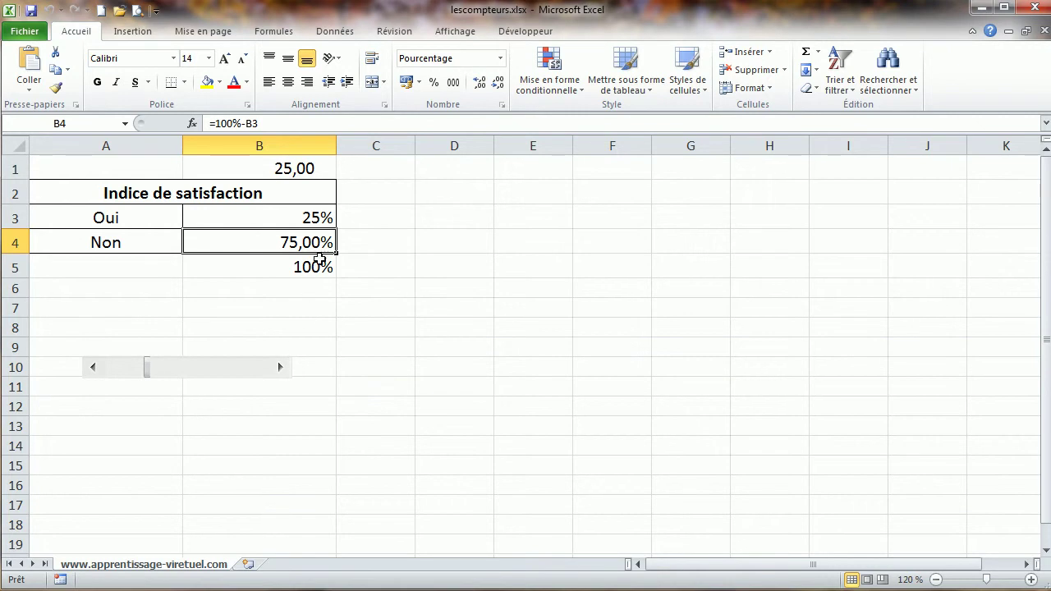
pyautogui.click(308, 269)
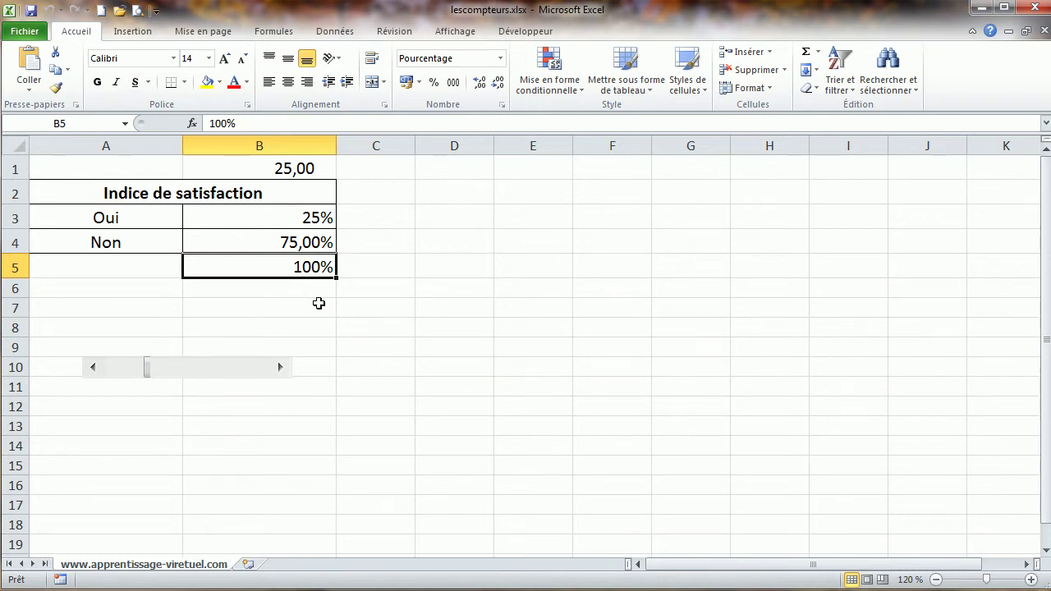
# - Insert a doughnut chart from the range A3:B5 and place it beside the table, starting at about column D, row 1
pyautogui.moveTo(109, 212); pyautogui.dragTo(268, 262)
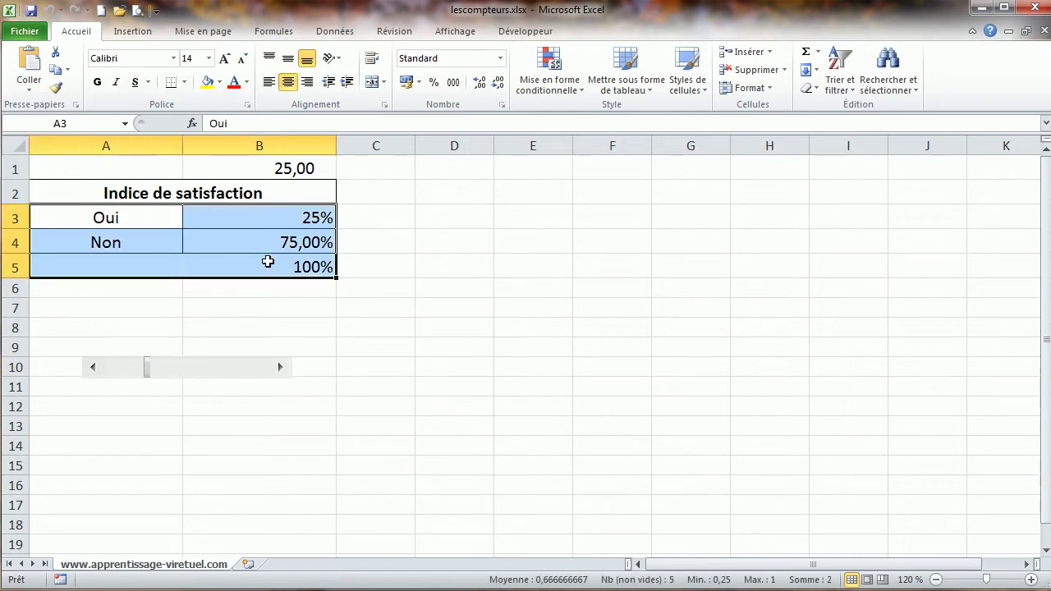
pyautogui.click(138, 34)
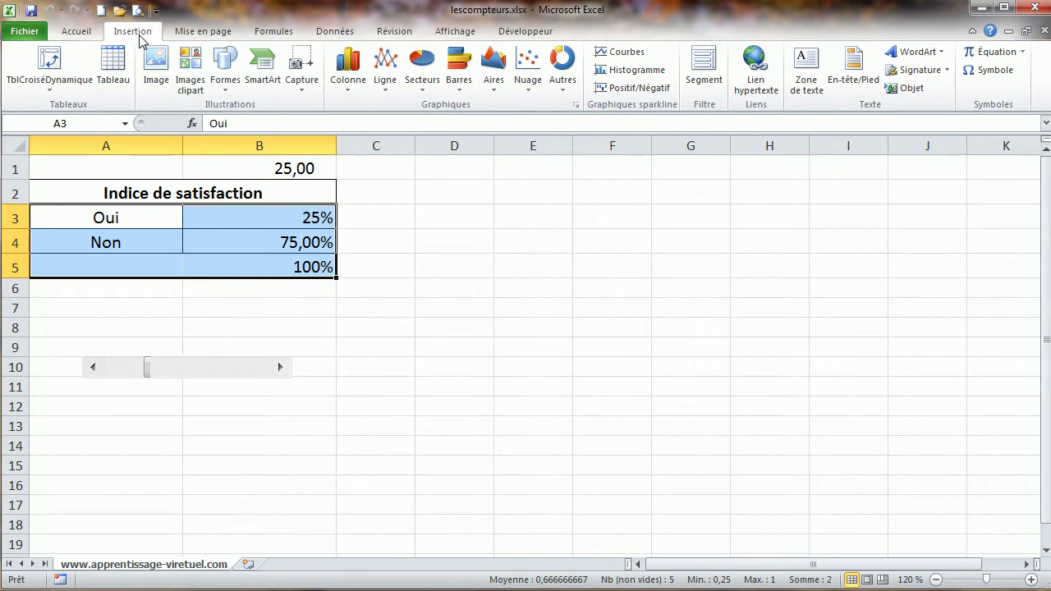
pyautogui.click(564, 85)
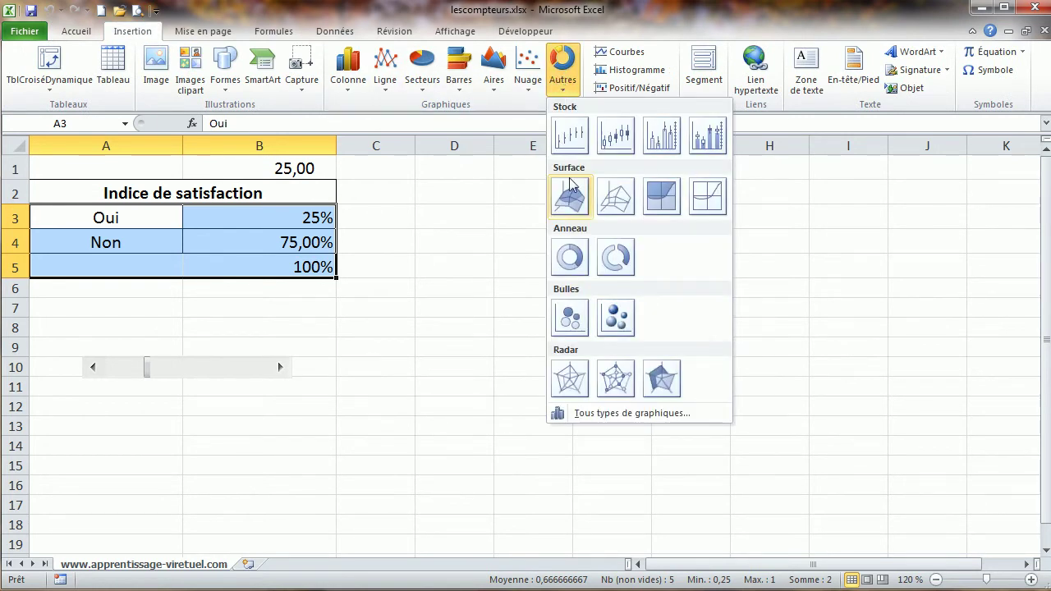
pyautogui.click(568, 257)
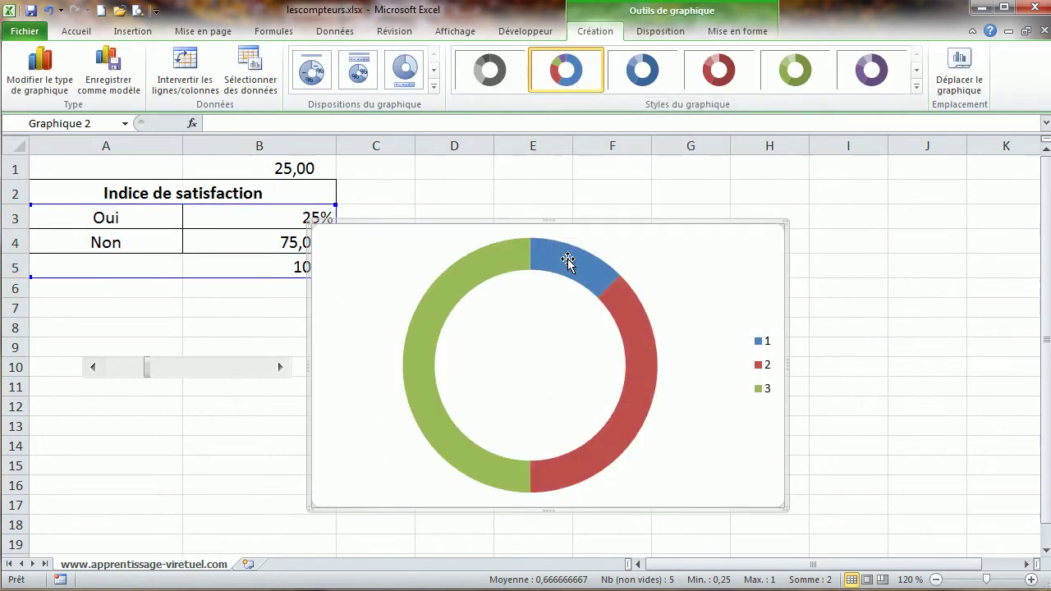
pyautogui.moveTo(662, 223); pyautogui.dragTo(783, 160)
pyautogui.moveTo(696, 204)
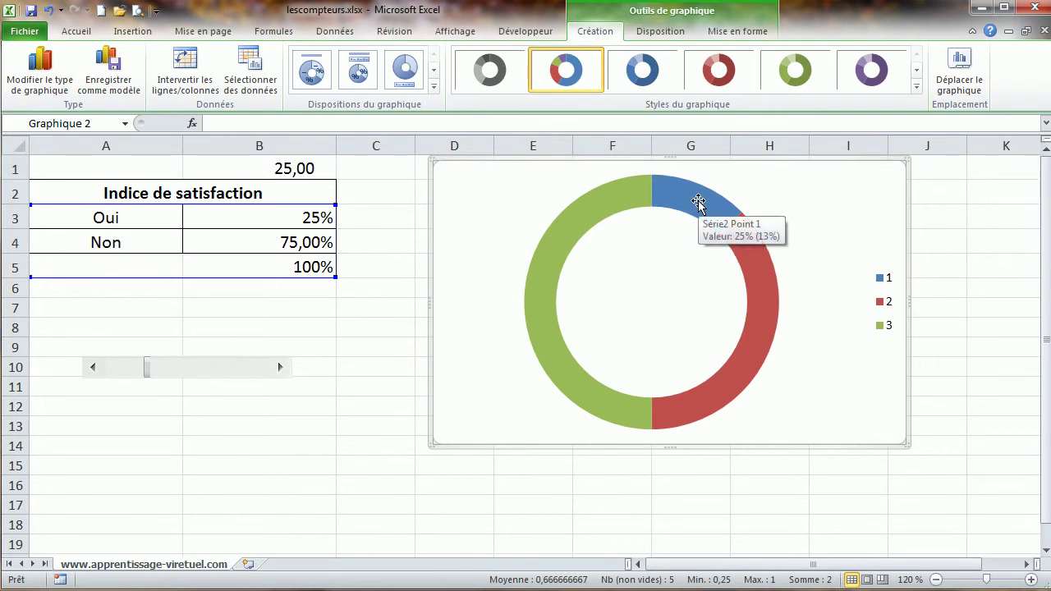
# - Check the value of each of the doughnut's three sectors and delete the chart's legend
pyautogui.moveTo(769, 288)
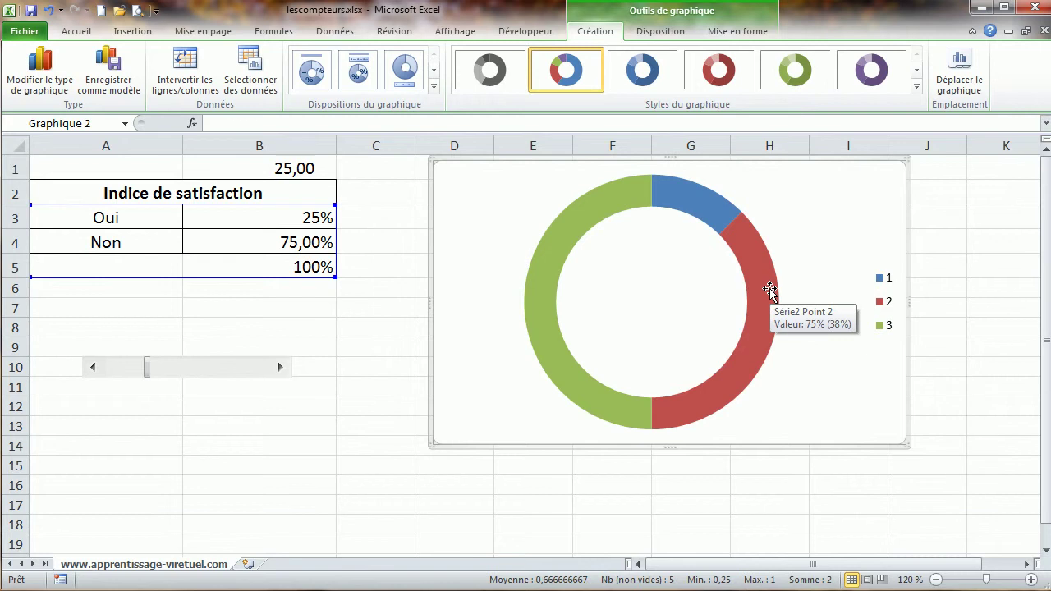
pyautogui.moveTo(620, 414)
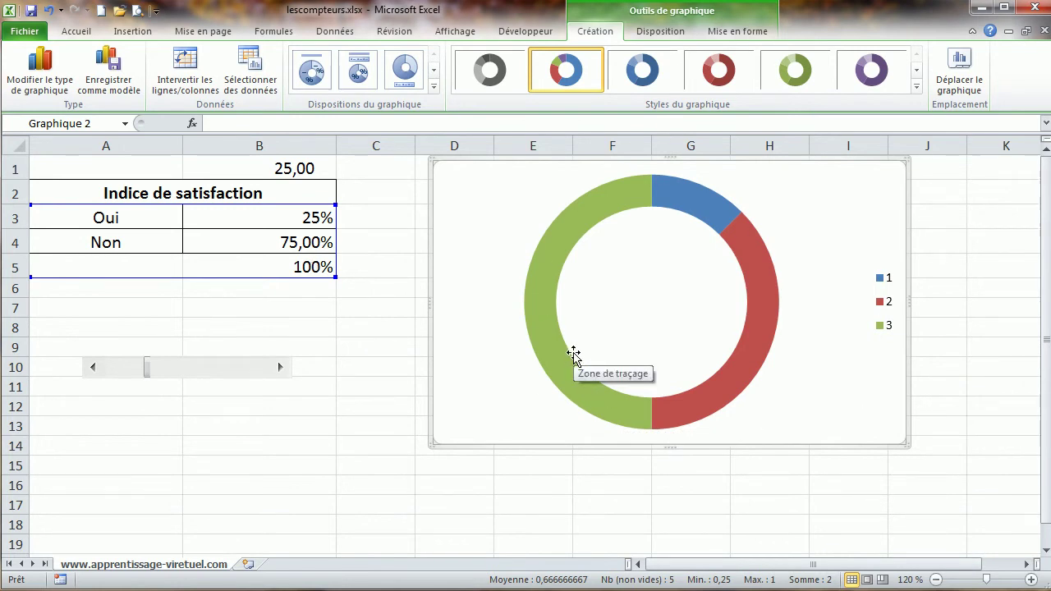
pyautogui.moveTo(563, 367)
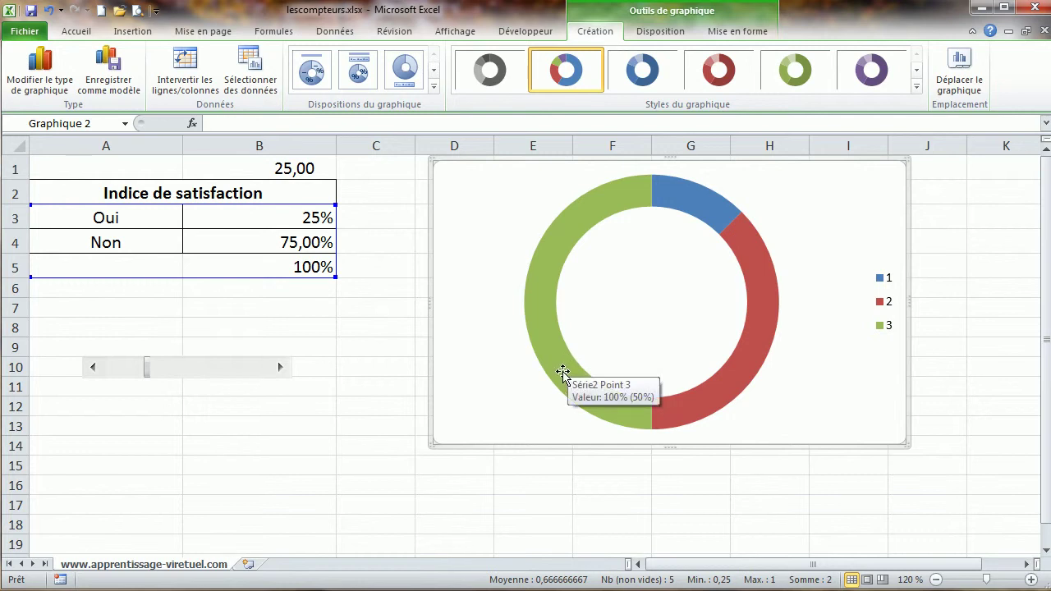
pyautogui.click(886, 328)
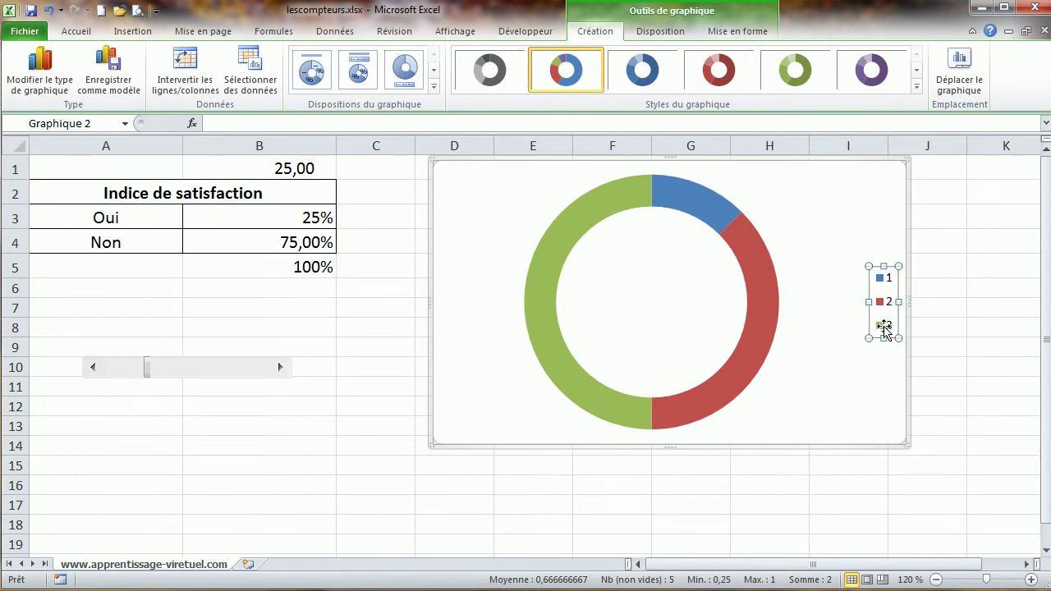
pyautogui.press('Delete')
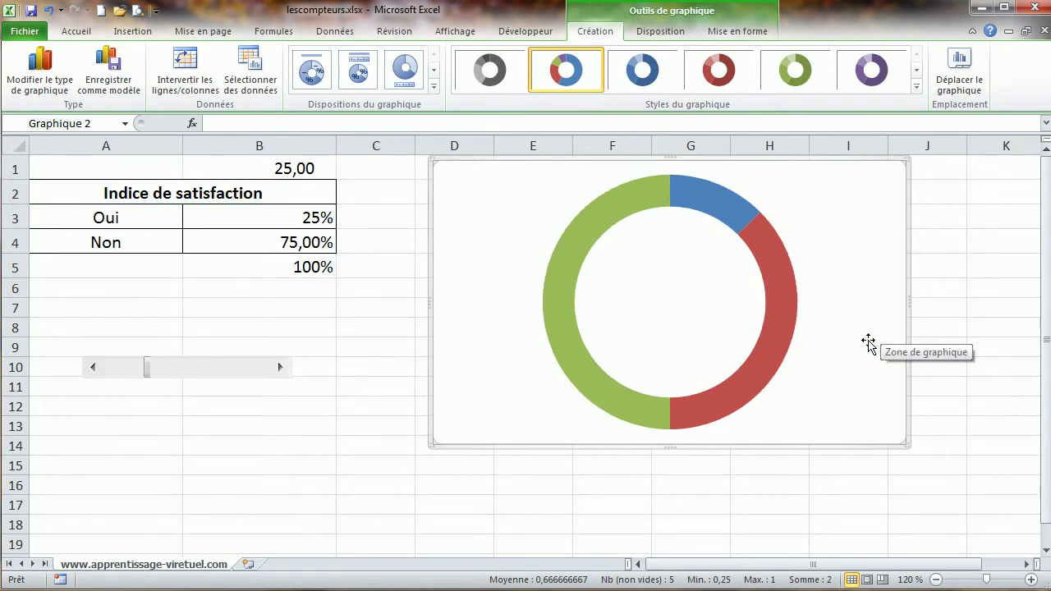
# - Give the doughnut's 100% sector no fill and no border line
pyautogui.click(569, 257)
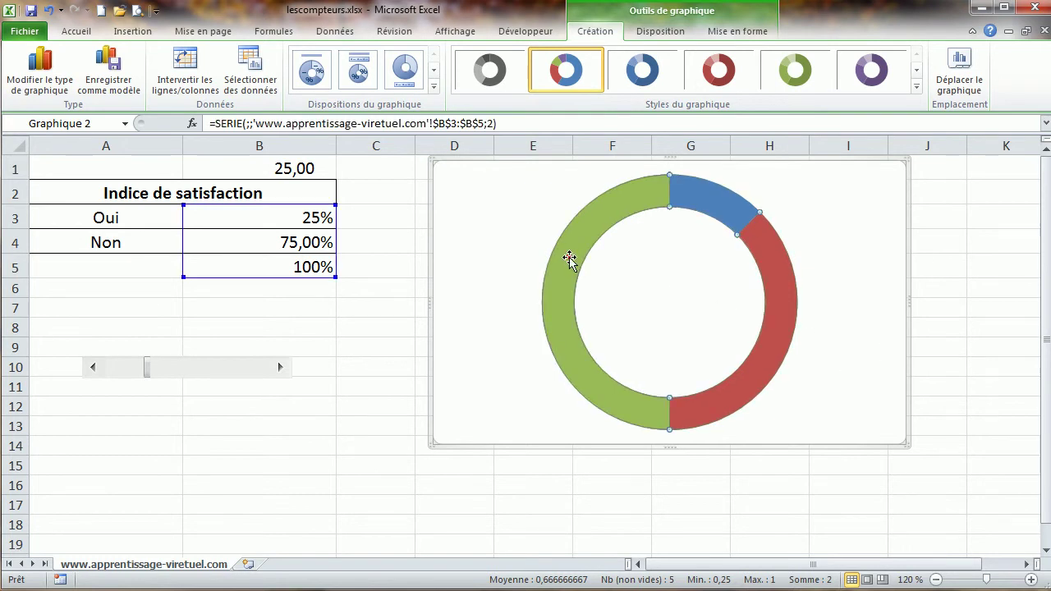
pyautogui.click(577, 249)
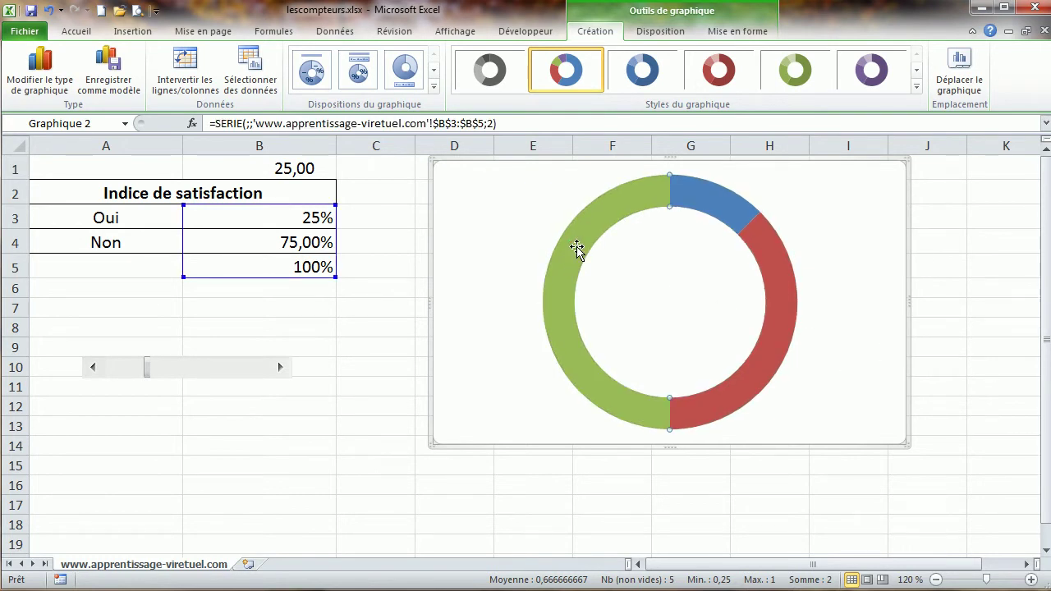
pyautogui.rightClick(587, 238)
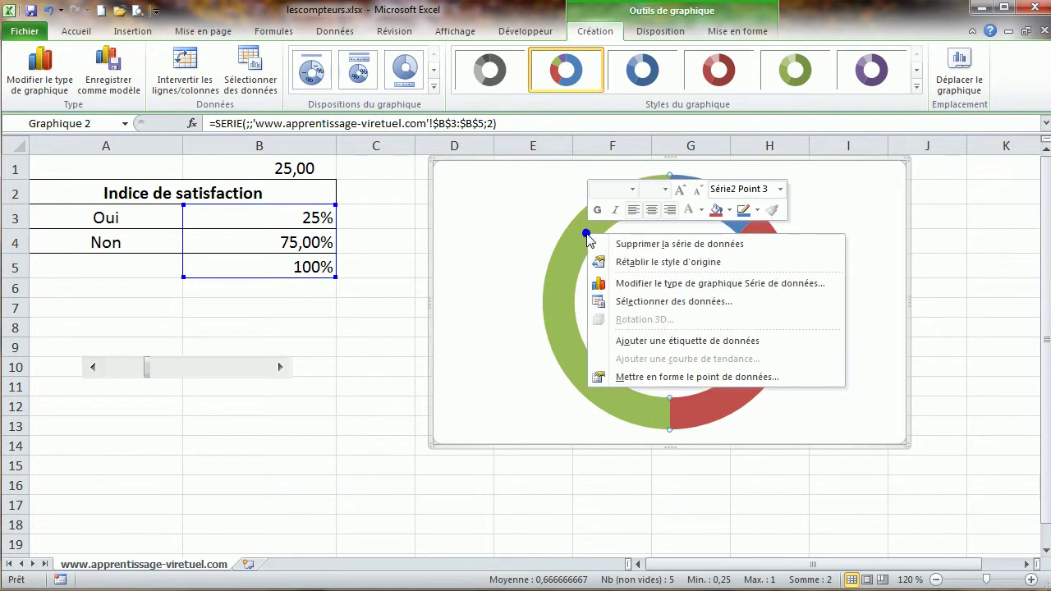
pyautogui.click(696, 378)
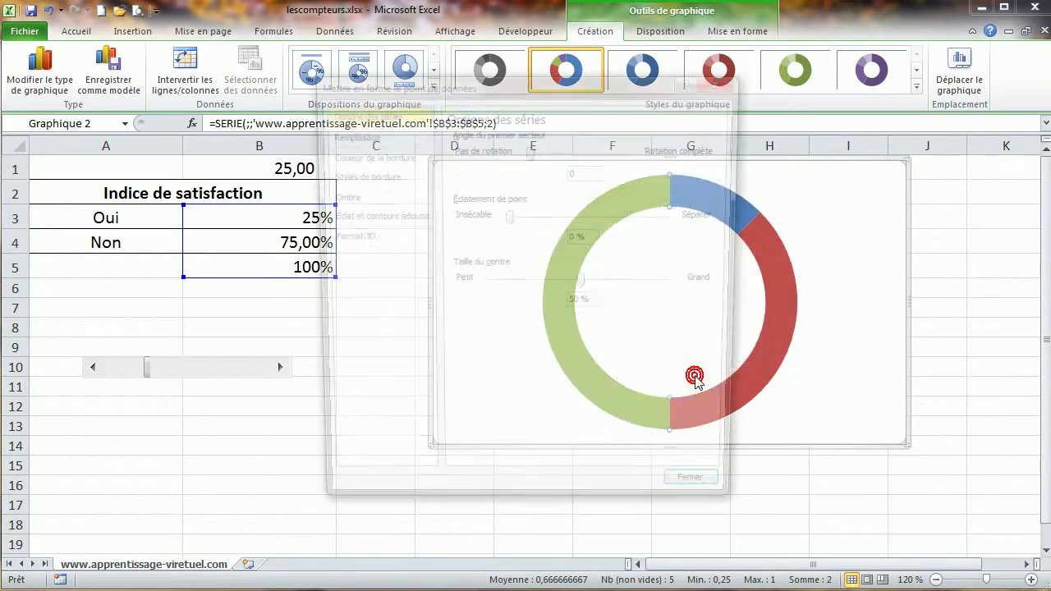
pyautogui.moveTo(609, 85); pyautogui.dragTo(895, 117)
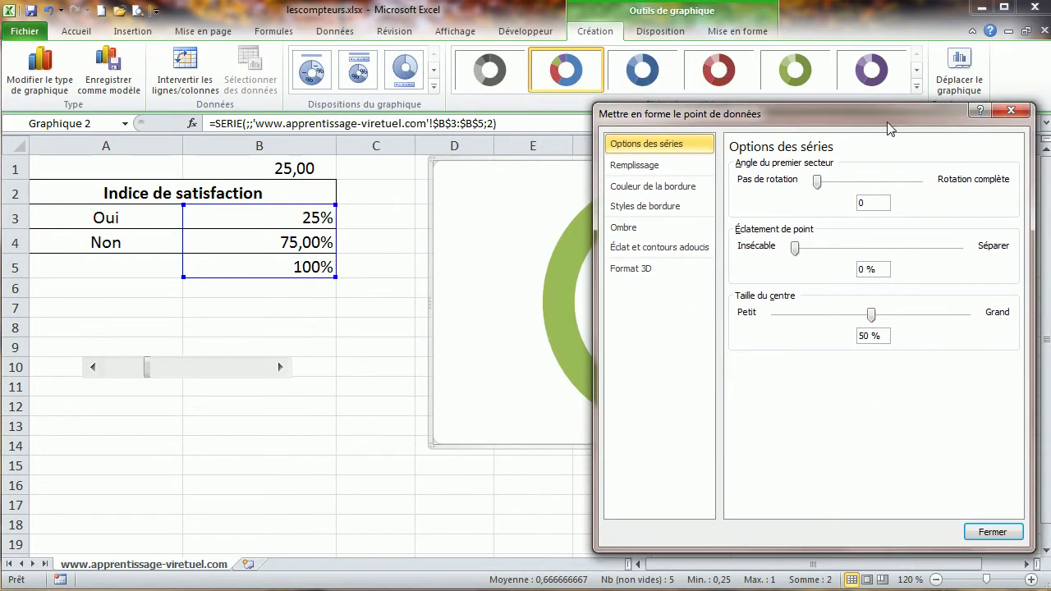
pyautogui.click(653, 167)
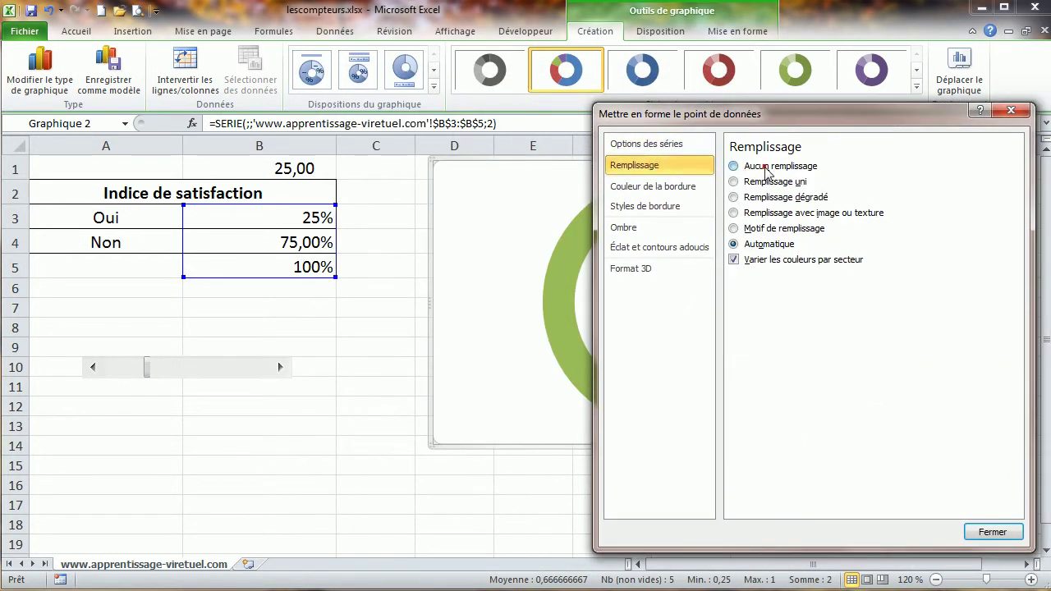
pyautogui.click(764, 167)
pyautogui.click(683, 186)
pyautogui.click(748, 168)
pyautogui.click(980, 532)
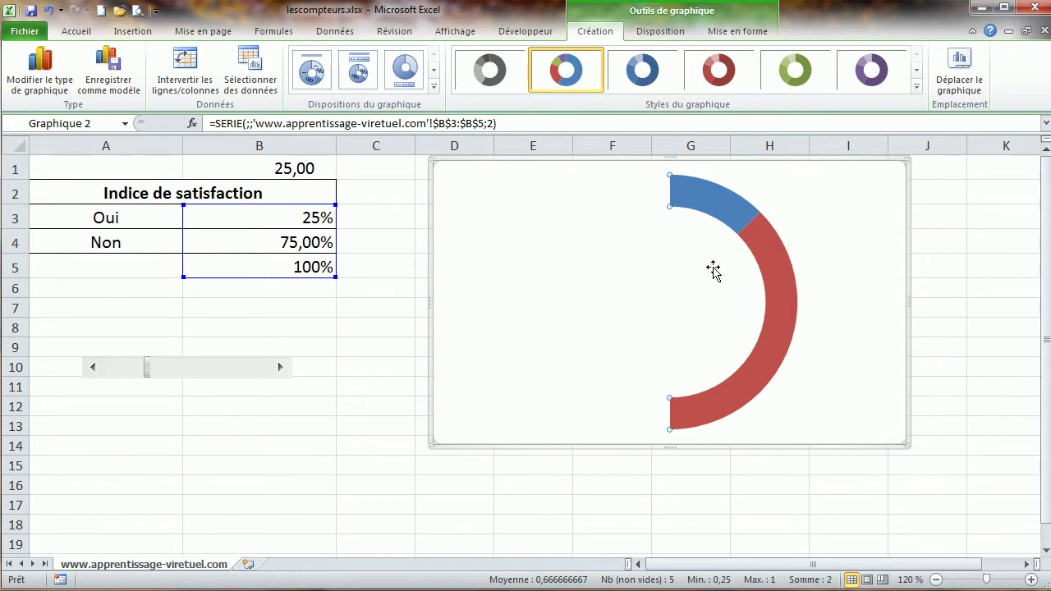
pyautogui.rightClick(778, 265)
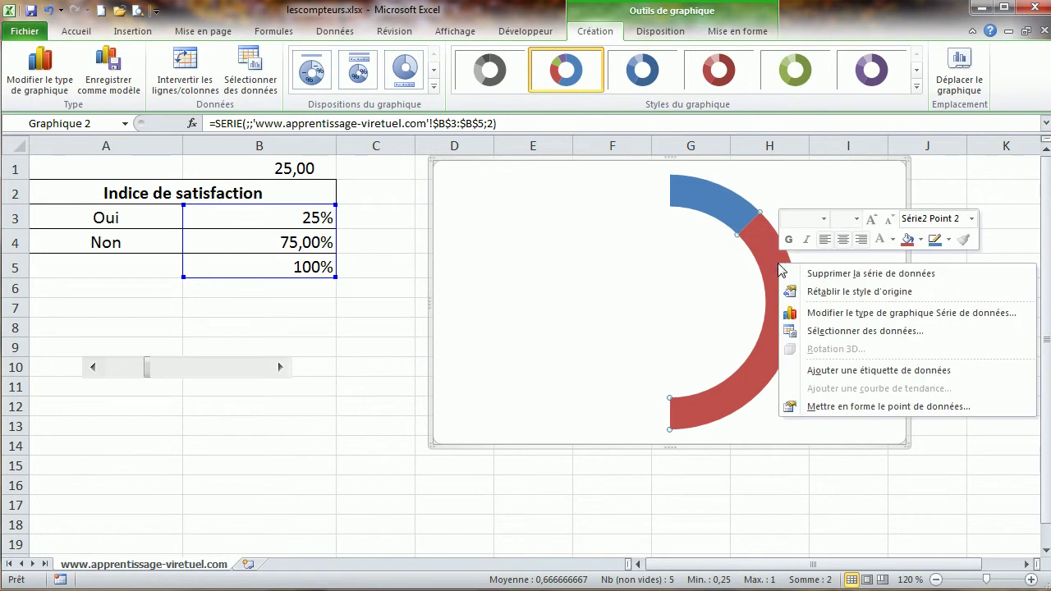
pyautogui.click(855, 406)
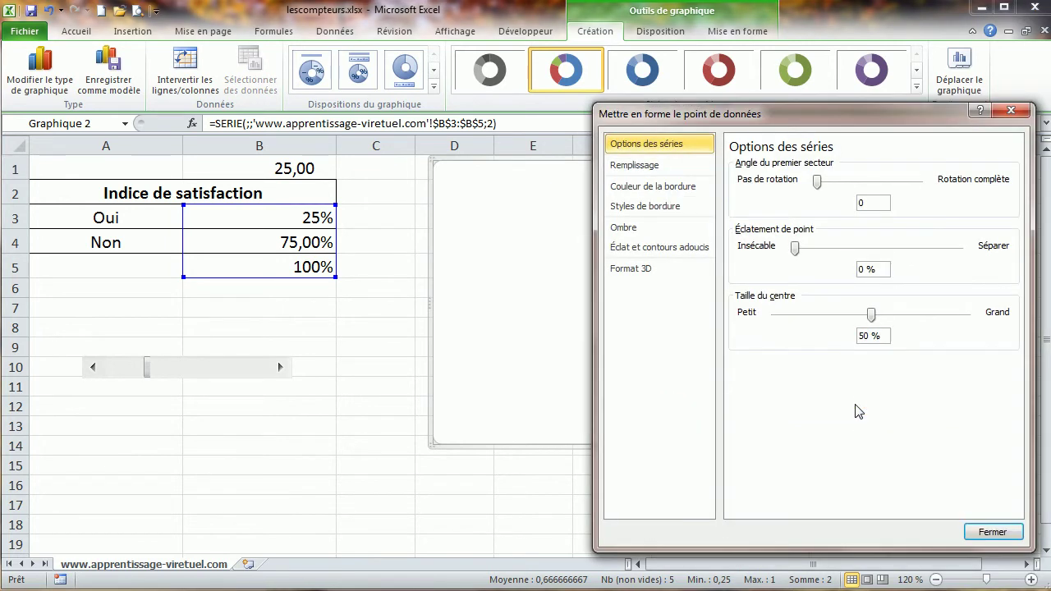
pyautogui.click(996, 532)
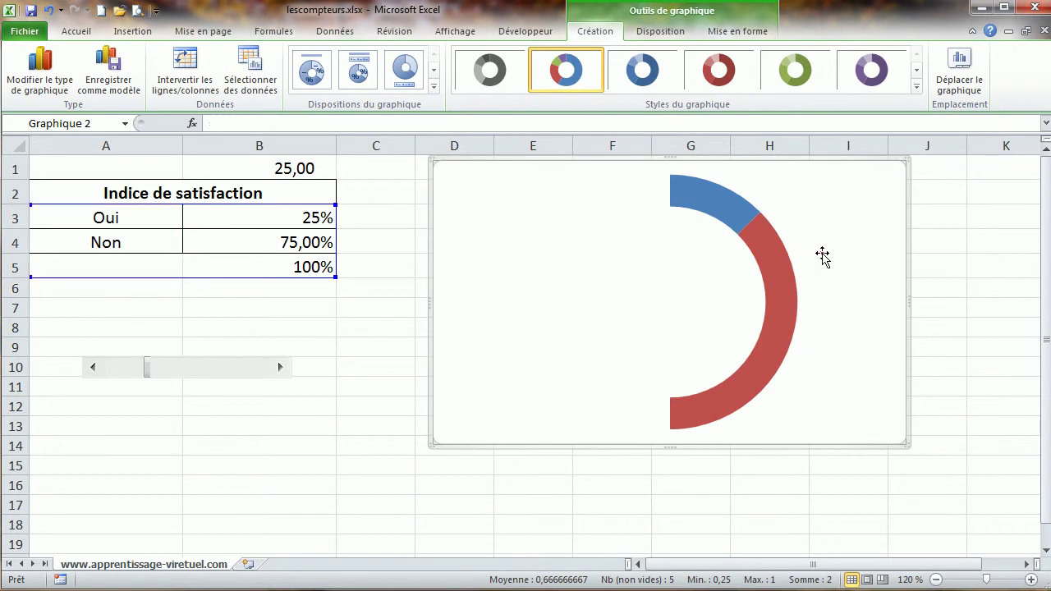
# - Format the doughnut series with a first-sector angle of 270 and a centre size of 39%
pyautogui.rightClick(778, 260)
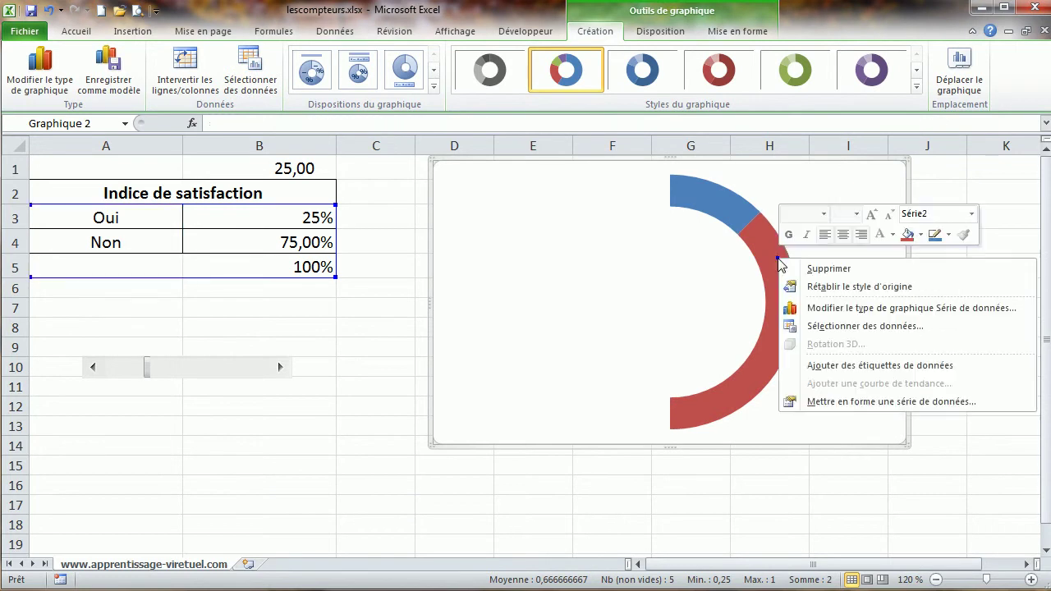
pyautogui.click(860, 402)
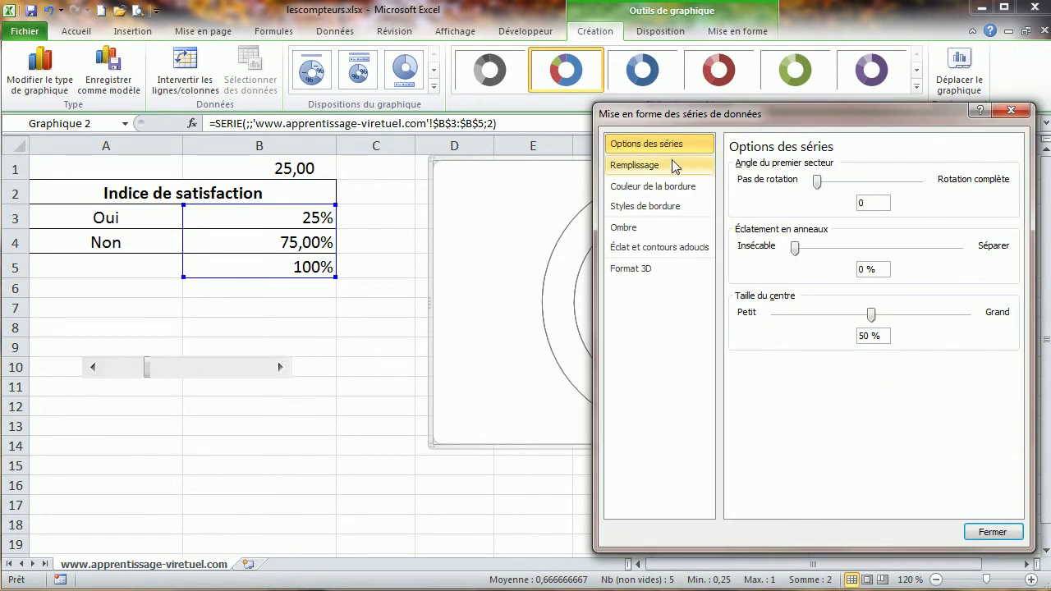
pyautogui.moveTo(747, 122); pyautogui.dragTo(225, 92)
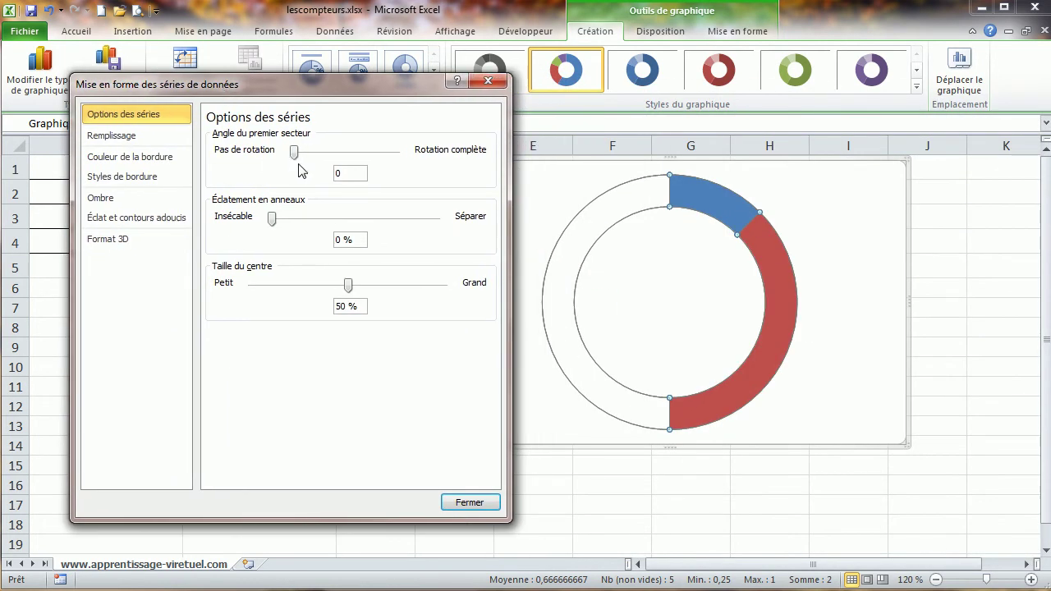
pyautogui.moveTo(293, 154); pyautogui.dragTo(370, 159)
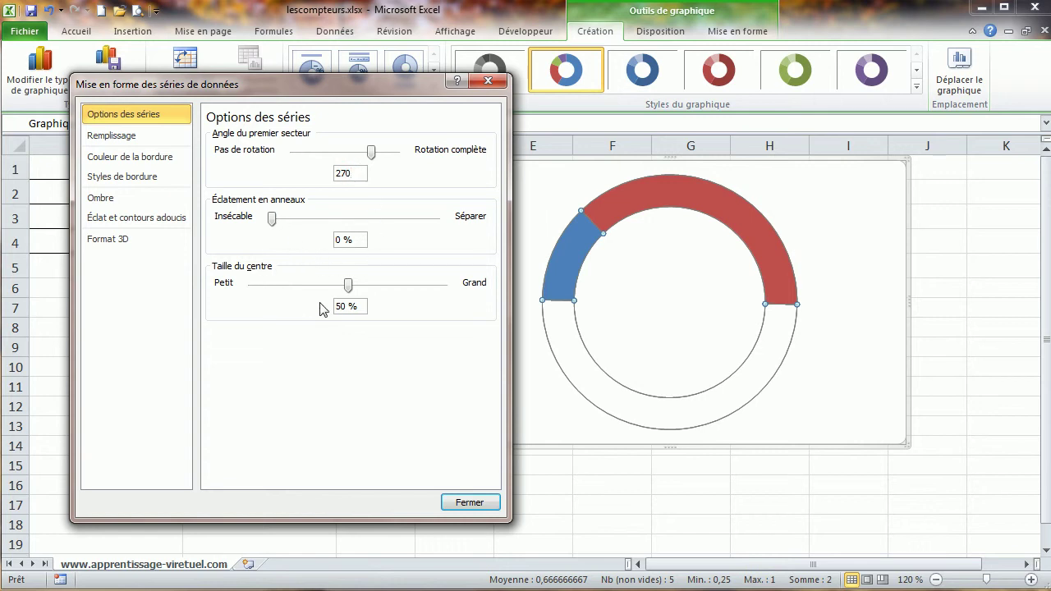
pyautogui.moveTo(346, 288); pyautogui.dragTo(320, 293)
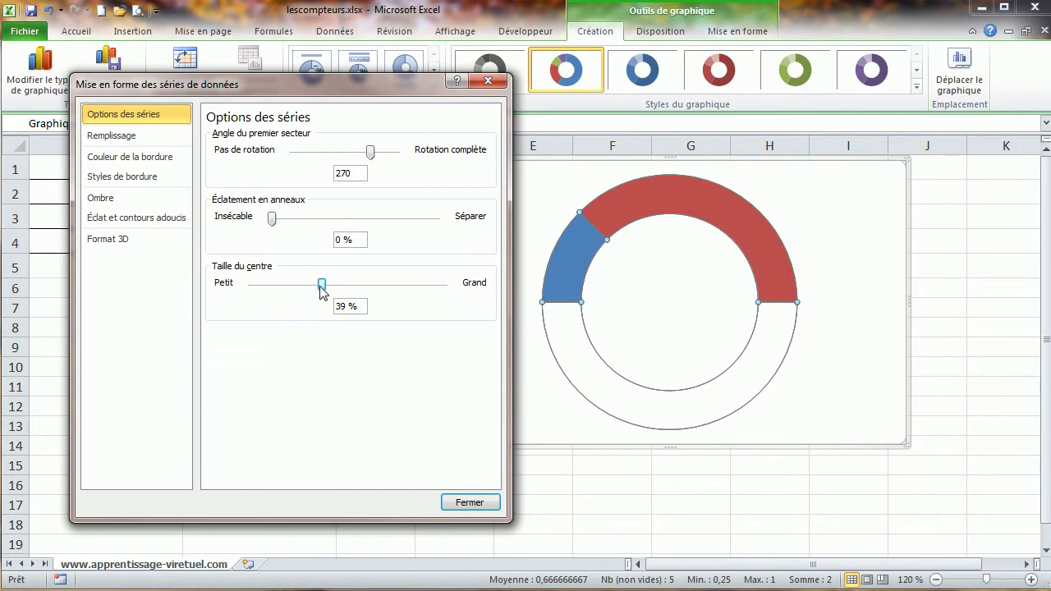
pyautogui.click(468, 503)
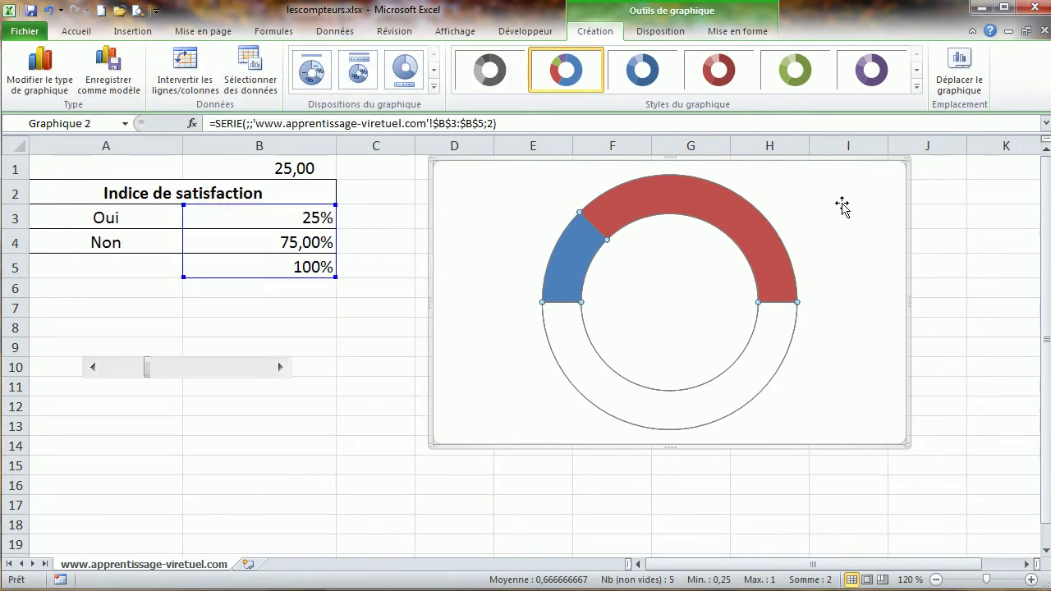
pyautogui.click(841, 204)
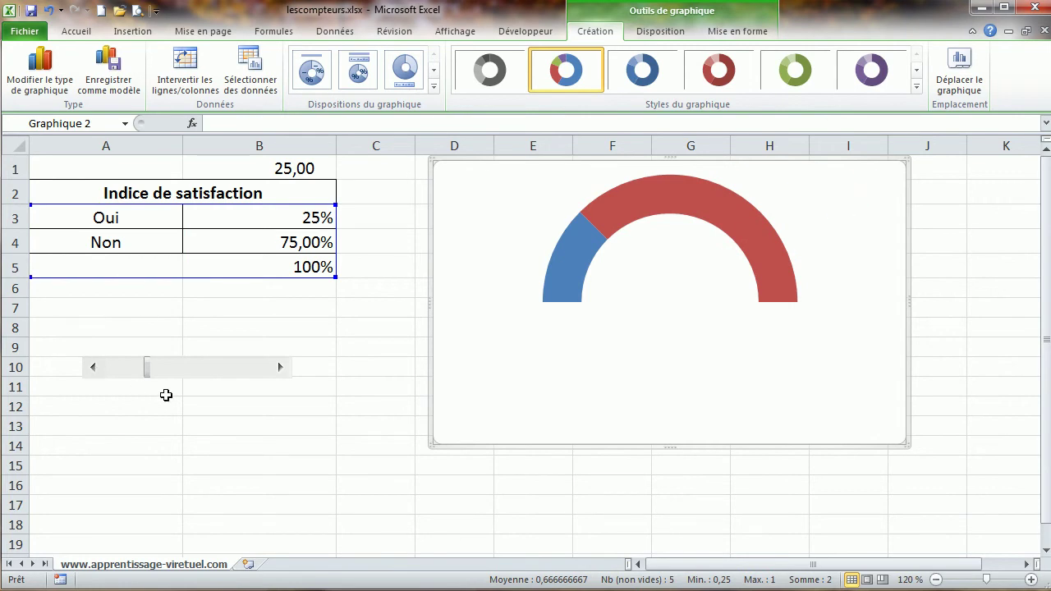
# - Test the gauge with the scroll bar by moving the linked value up, down to 30 and back up to 40
pyautogui.click(280, 368)
pyautogui.click(280, 367)
pyautogui.click(280, 367)
pyautogui.click(92, 368)
pyautogui.click(92, 368)
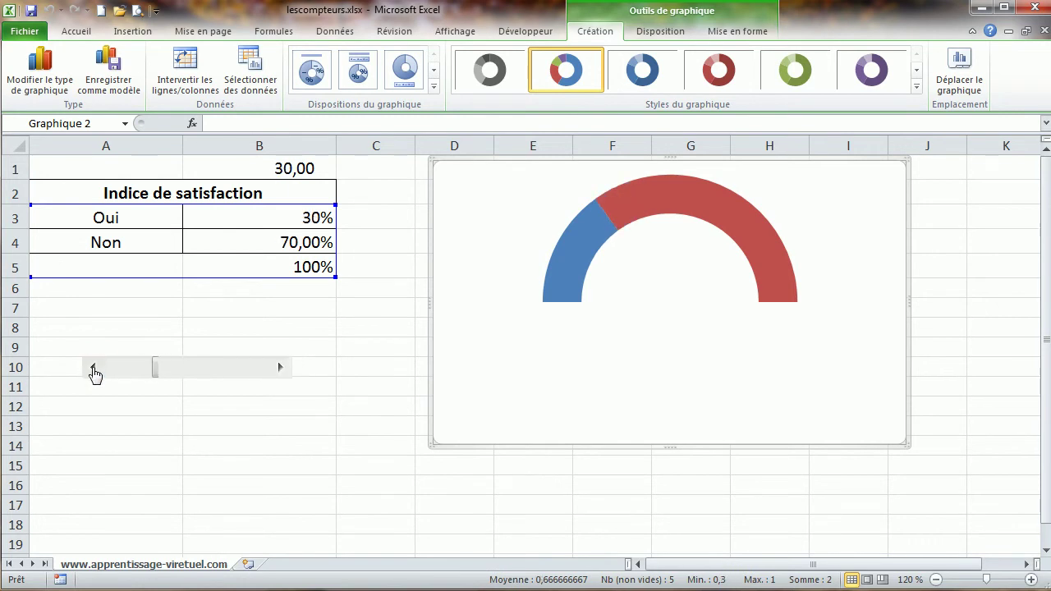
pyautogui.doubleClick(280, 373)
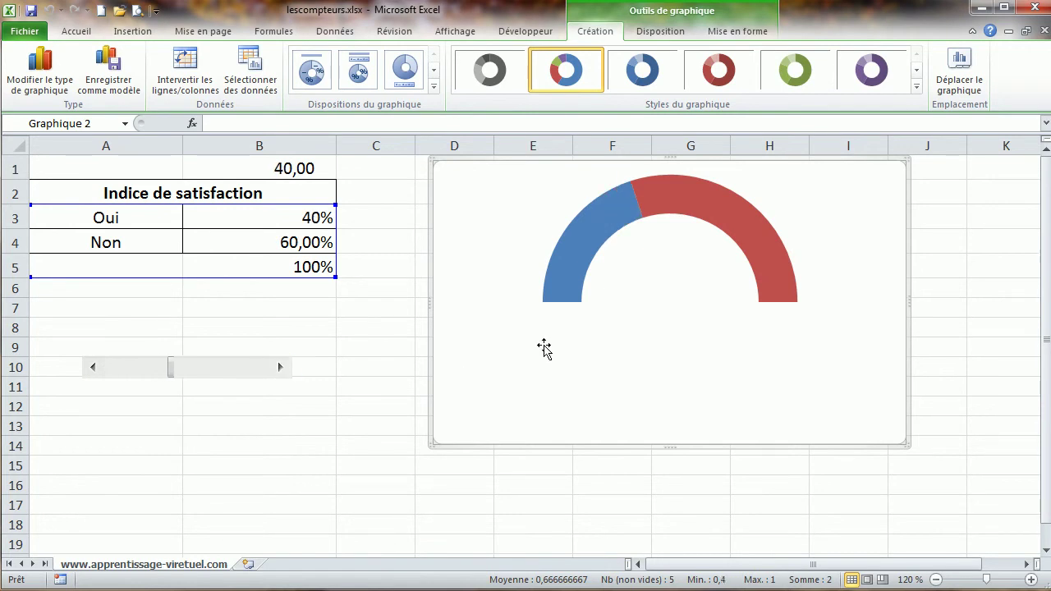
# - Add a data label to the blue Oui sector only
pyautogui.click(591, 238)
pyautogui.click(591, 234)
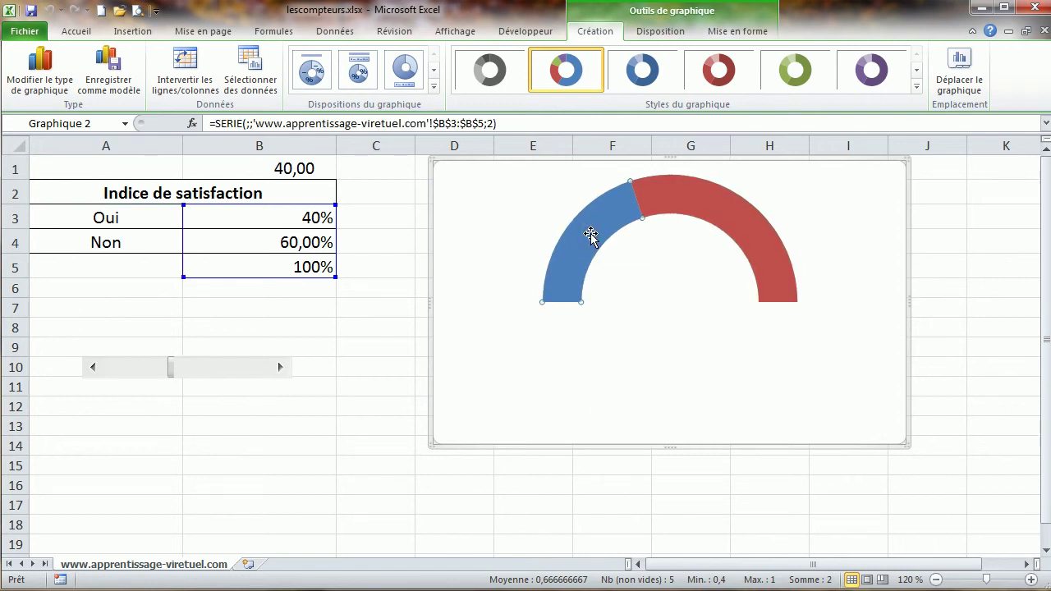
pyautogui.rightClick(591, 234)
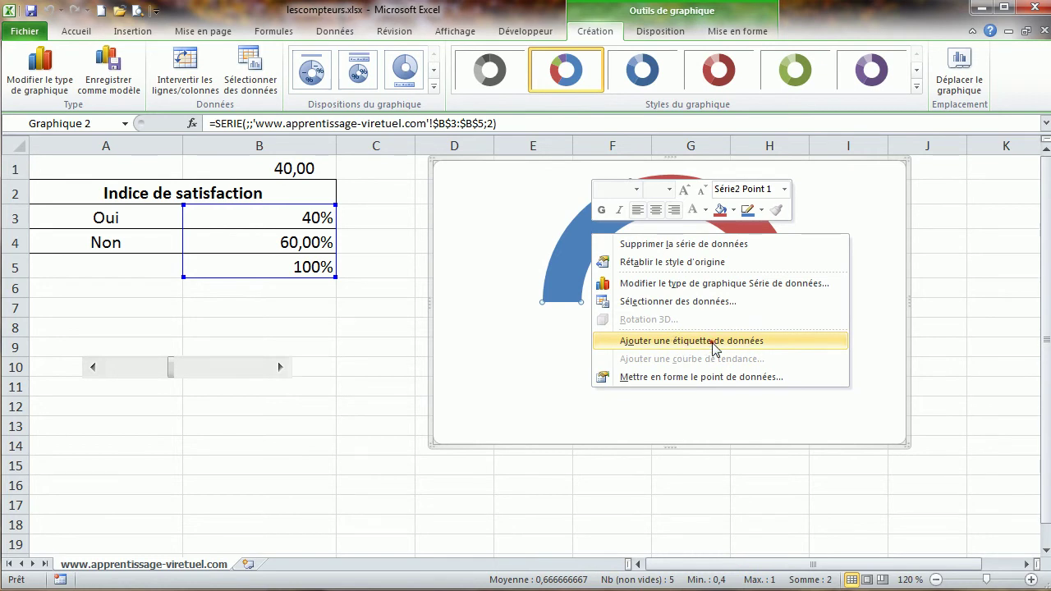
pyautogui.click(712, 341)
# - Format the Oui sector's data label as bold white text at size 12
pyautogui.click(596, 247)
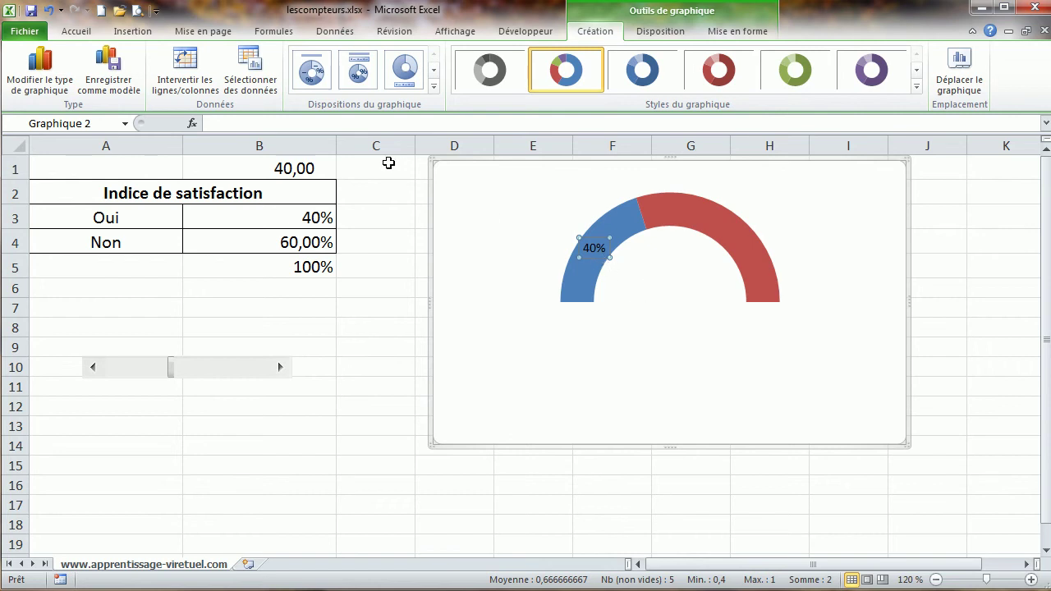
pyautogui.moveTo(587, 258)
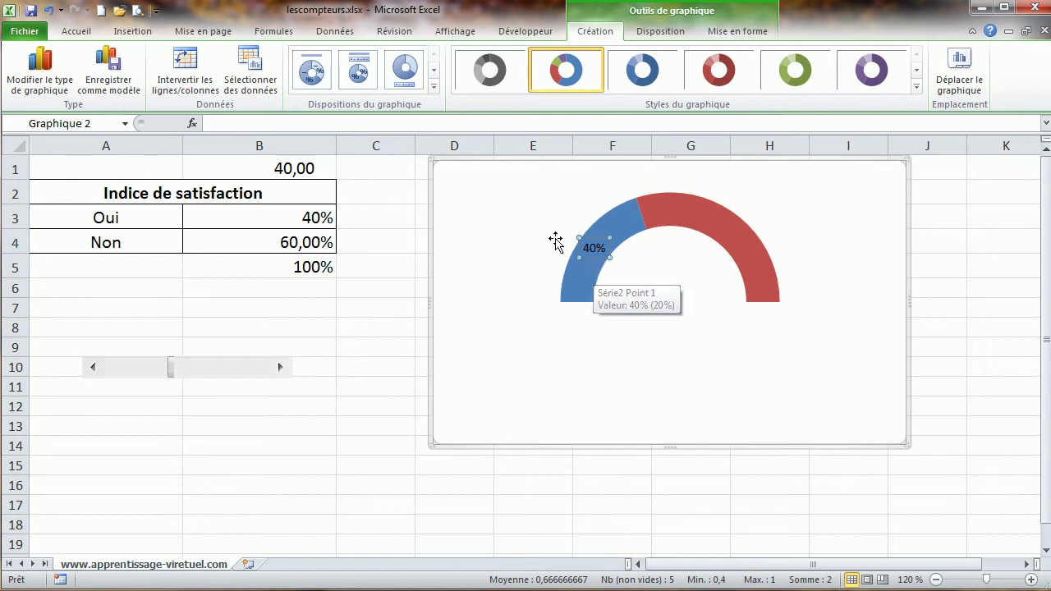
pyautogui.click(87, 33)
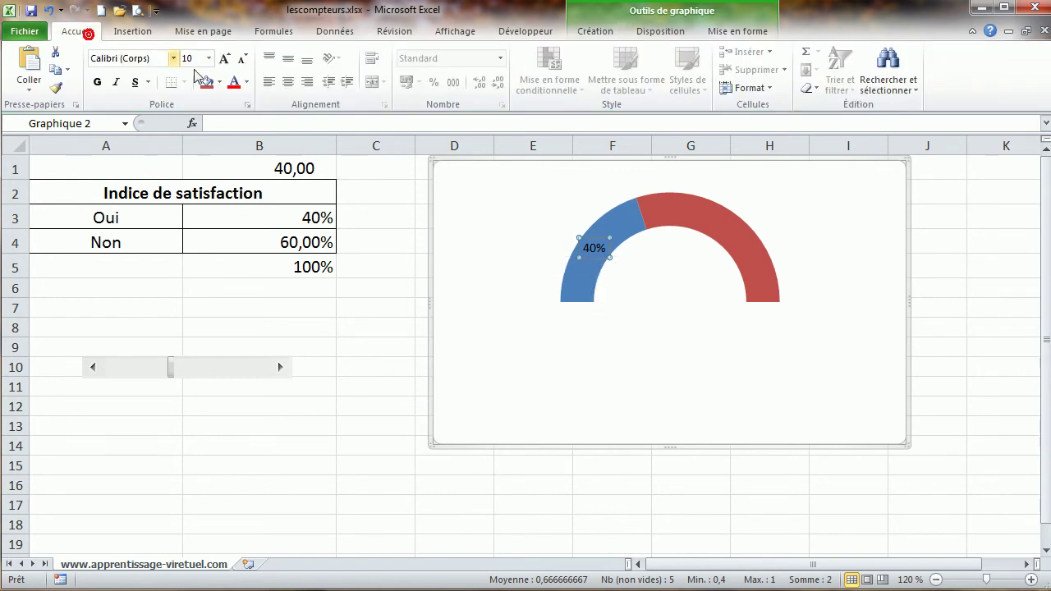
pyautogui.click(97, 82)
pyautogui.click(224, 59)
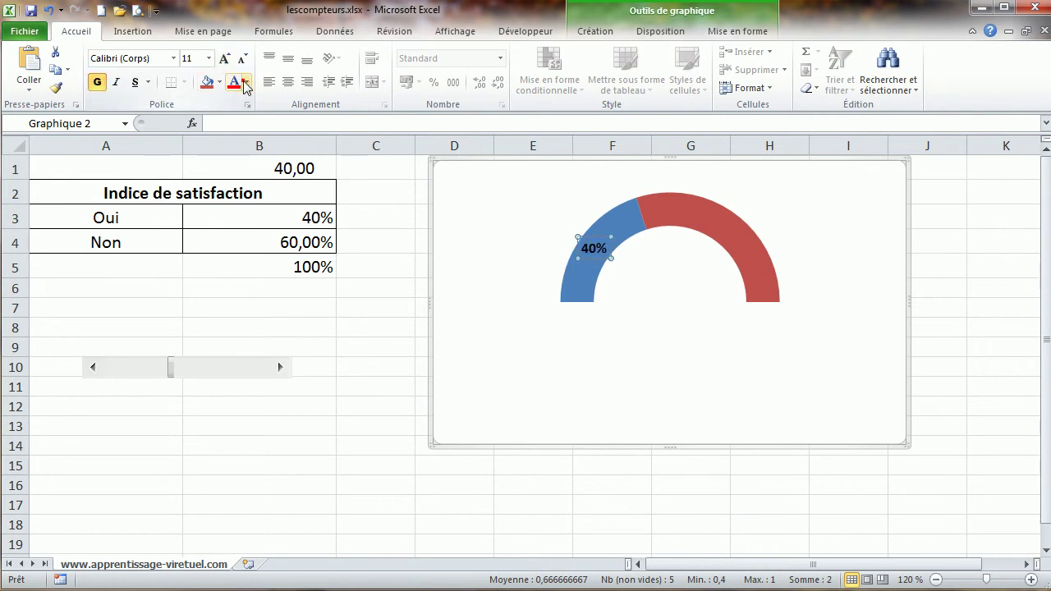
pyautogui.click(246, 84)
pyautogui.click(237, 133)
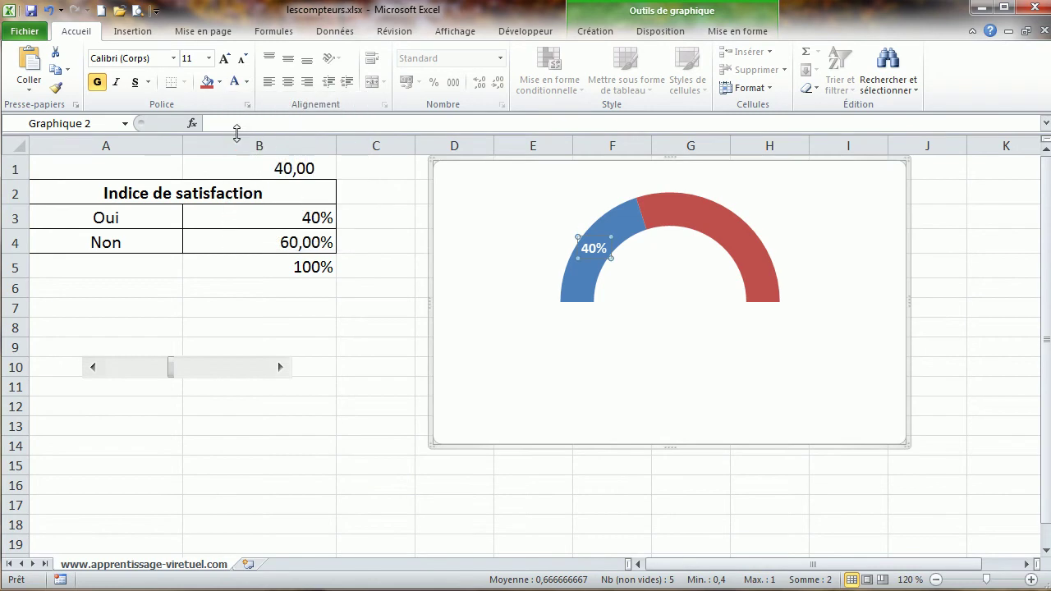
pyautogui.click(224, 59)
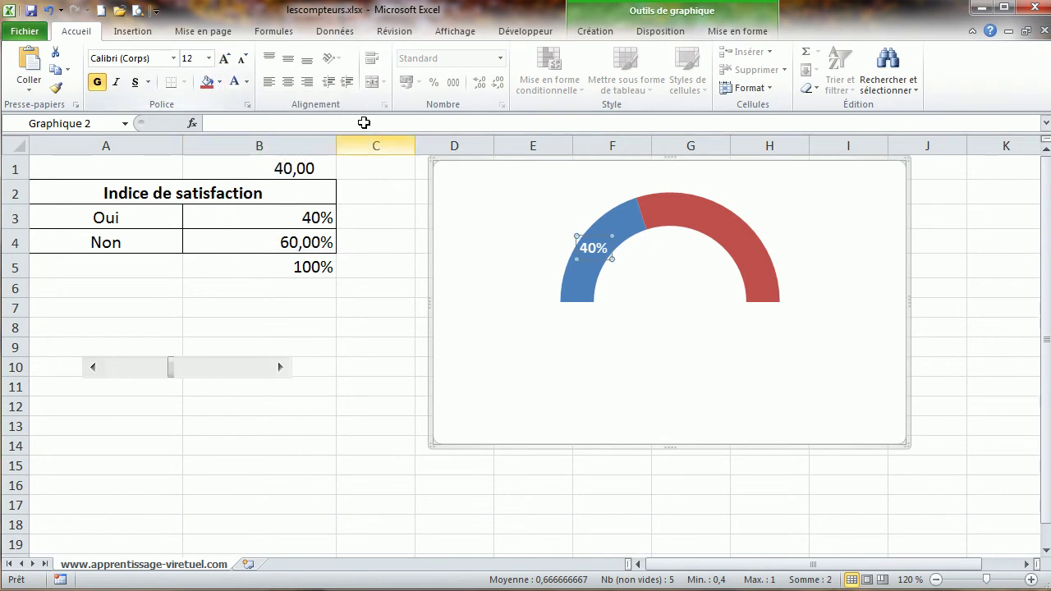
# - Give the Oui sector of the doughnut a solid fill in the standard green colour
pyautogui.click(566, 285)
pyautogui.click(583, 283)
pyautogui.rightClick(583, 282)
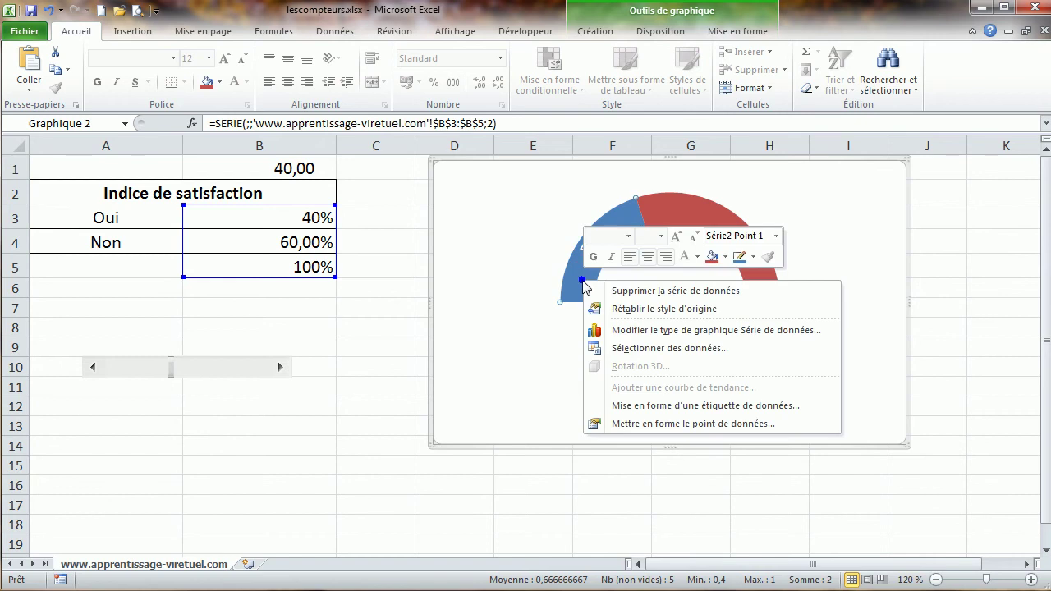
pyautogui.click(675, 422)
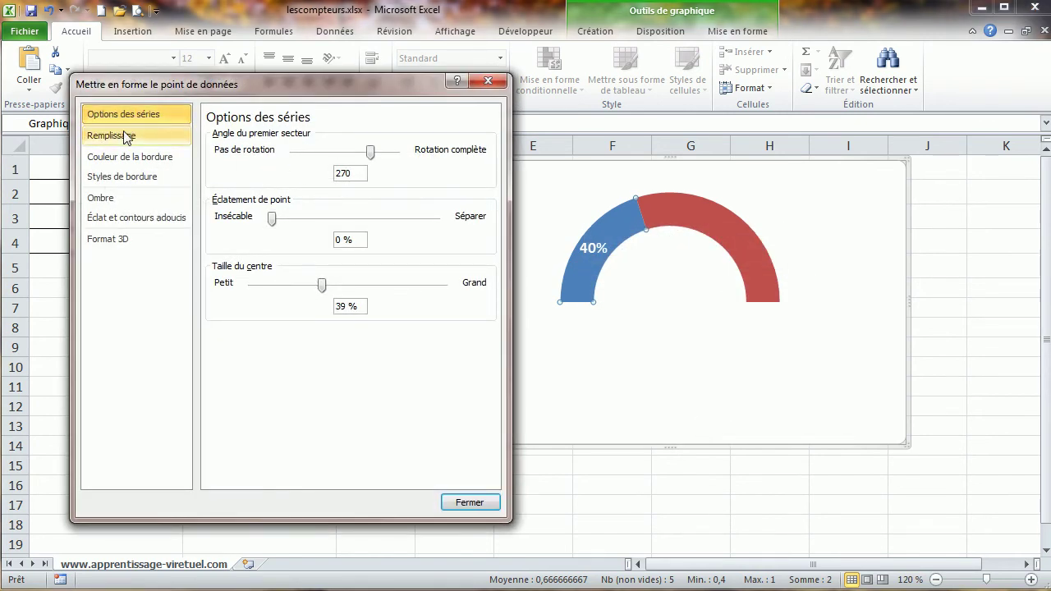
pyautogui.click(125, 136)
pyautogui.click(251, 153)
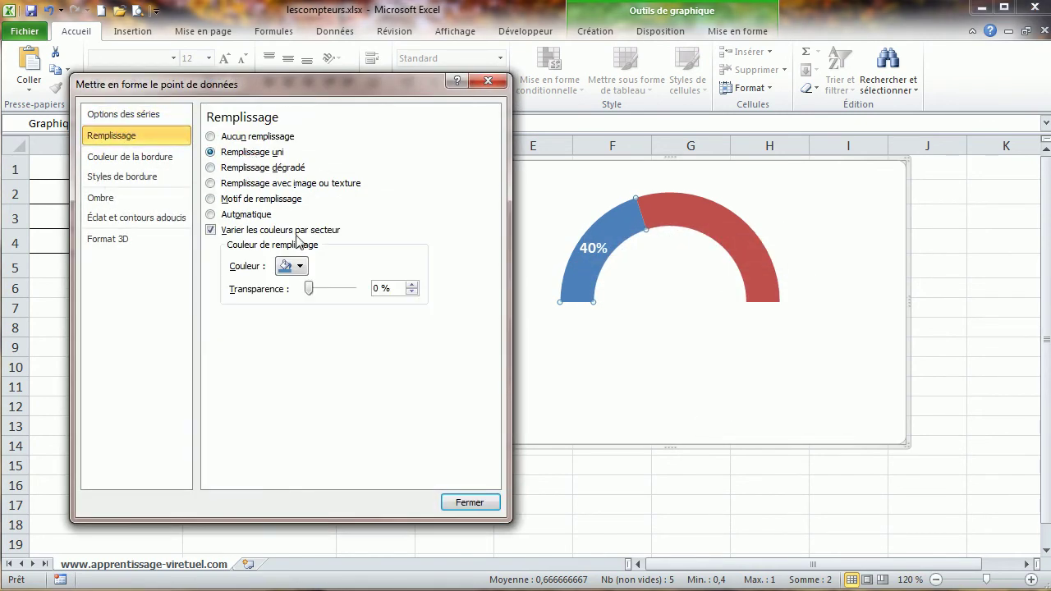
pyautogui.click(300, 266)
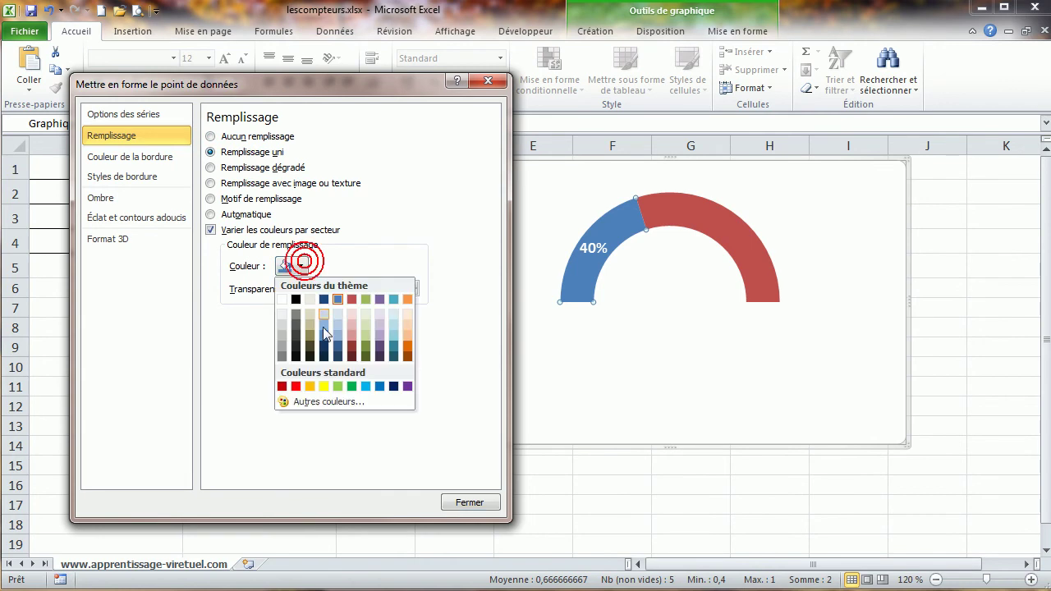
pyautogui.click(352, 387)
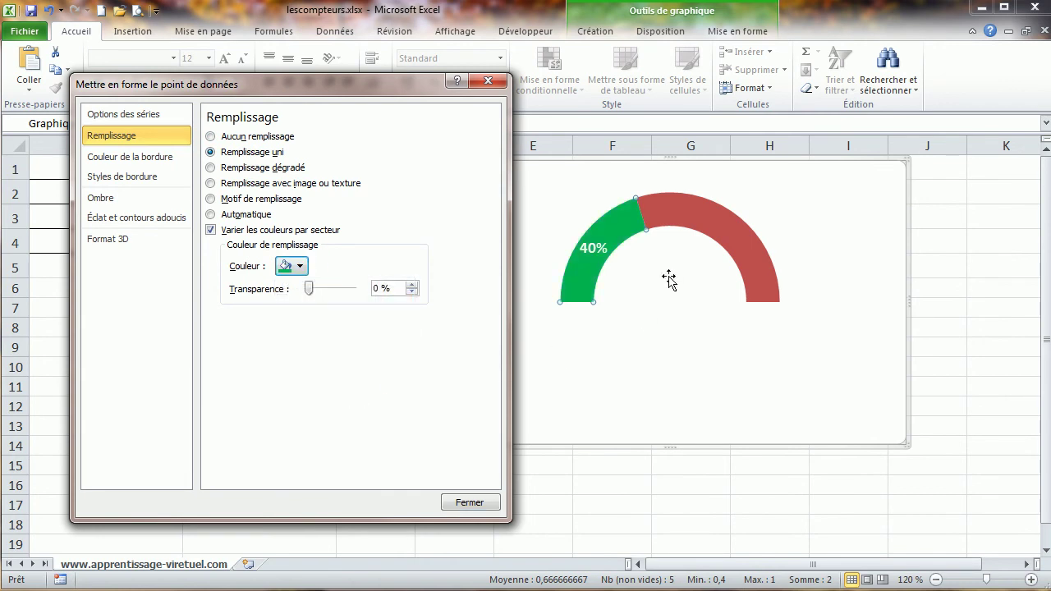
# - Give the Non sector of the doughnut a solid fill in standard red and close the formatting dialog
pyautogui.click(698, 217)
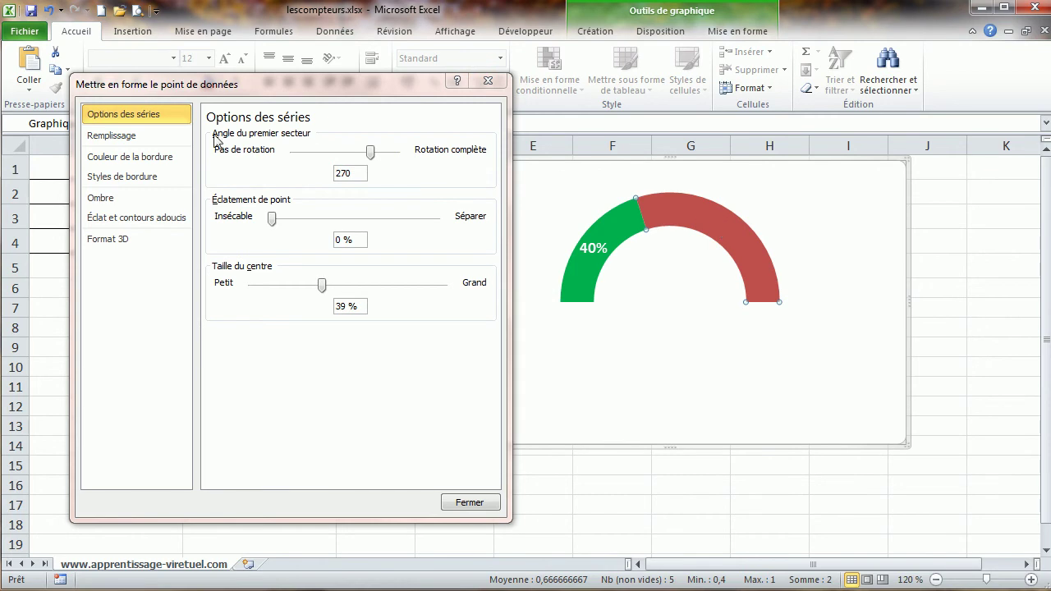
pyautogui.click(127, 136)
pyautogui.click(271, 152)
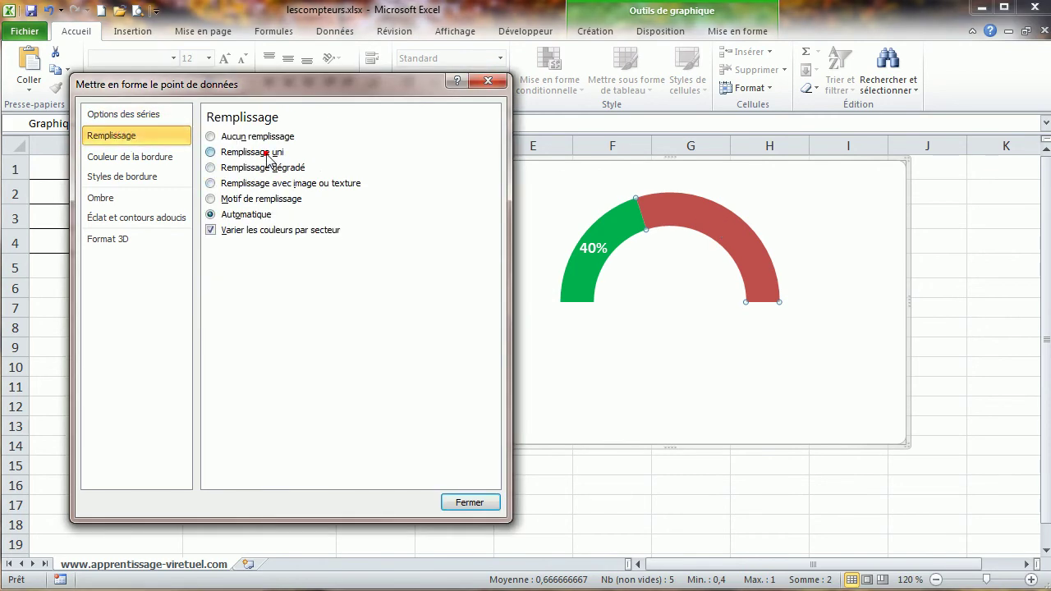
pyautogui.click(301, 267)
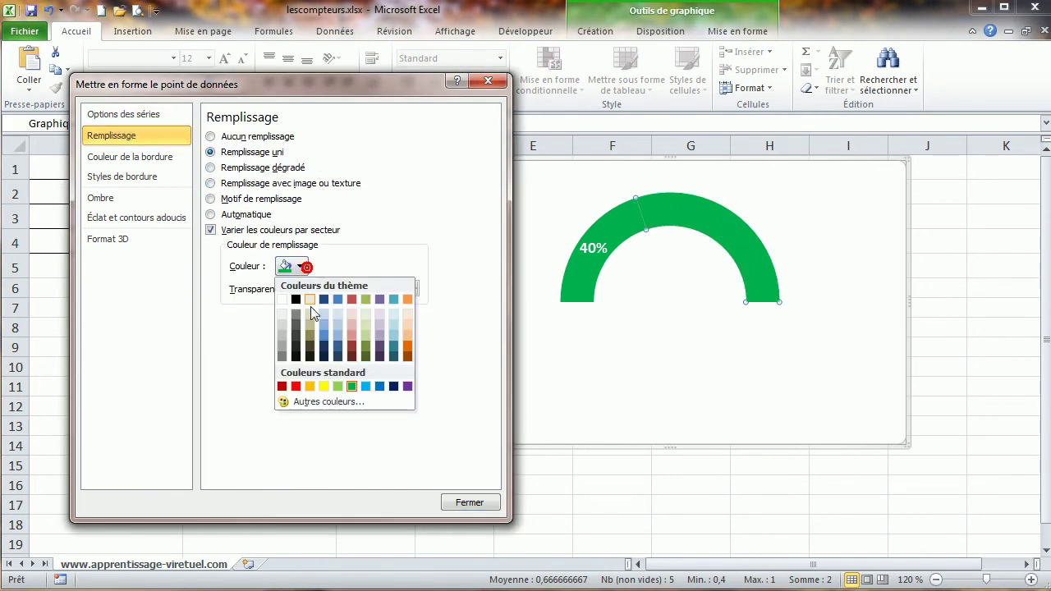
pyautogui.click(296, 386)
pyautogui.click(470, 503)
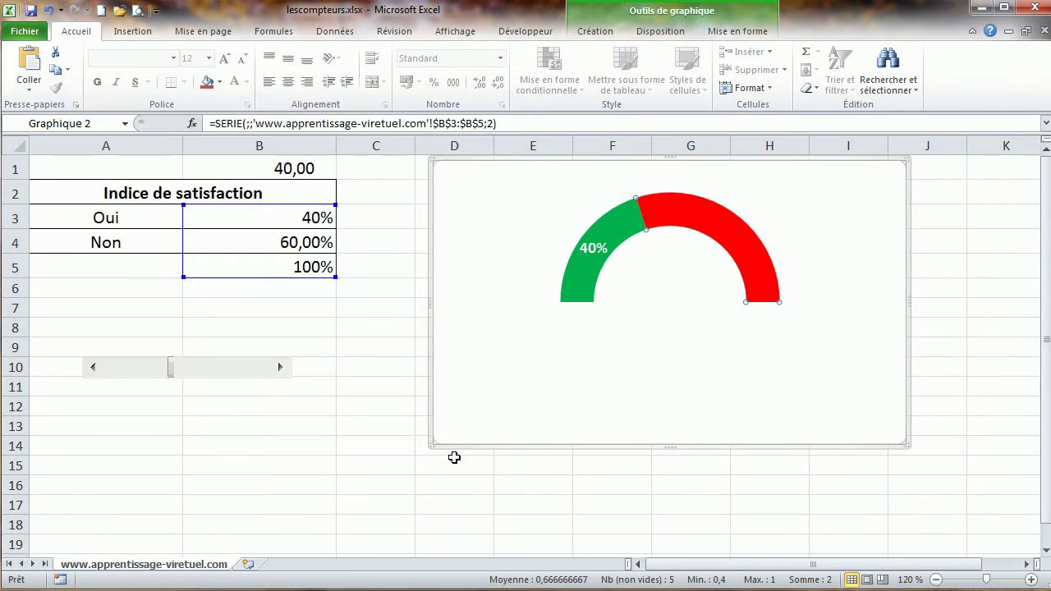
# - Test the gauge with the scroll bar by moving the value up to 75, down to 30 and back up to 45, then deselect the chart
pyautogui.click(279, 369)
pyautogui.click(282, 371)
pyautogui.click(283, 371)
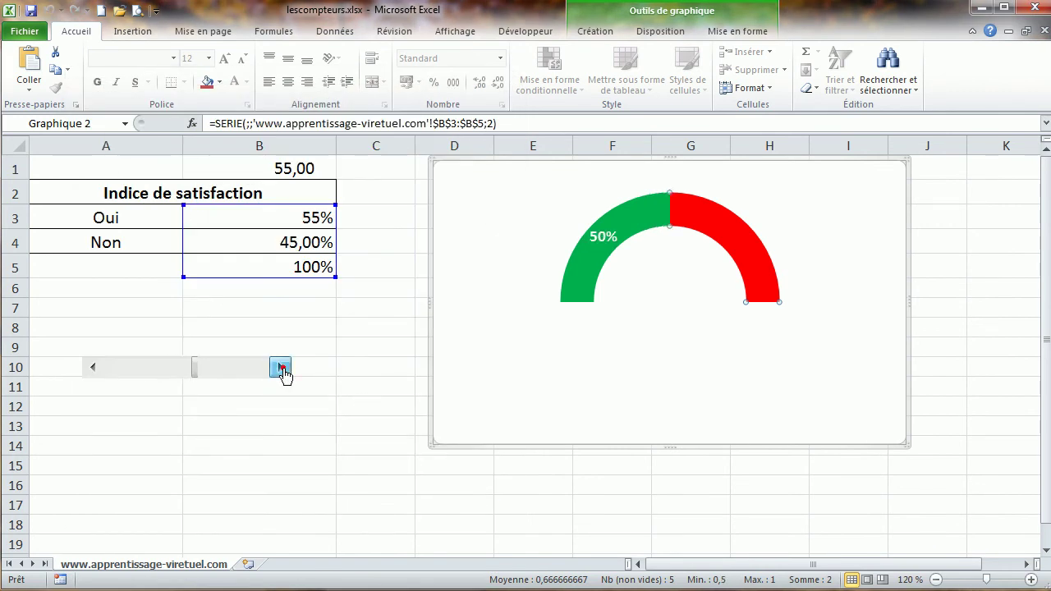
pyautogui.click(282, 371)
pyautogui.click(283, 371)
pyautogui.click(283, 371)
pyautogui.click(282, 371)
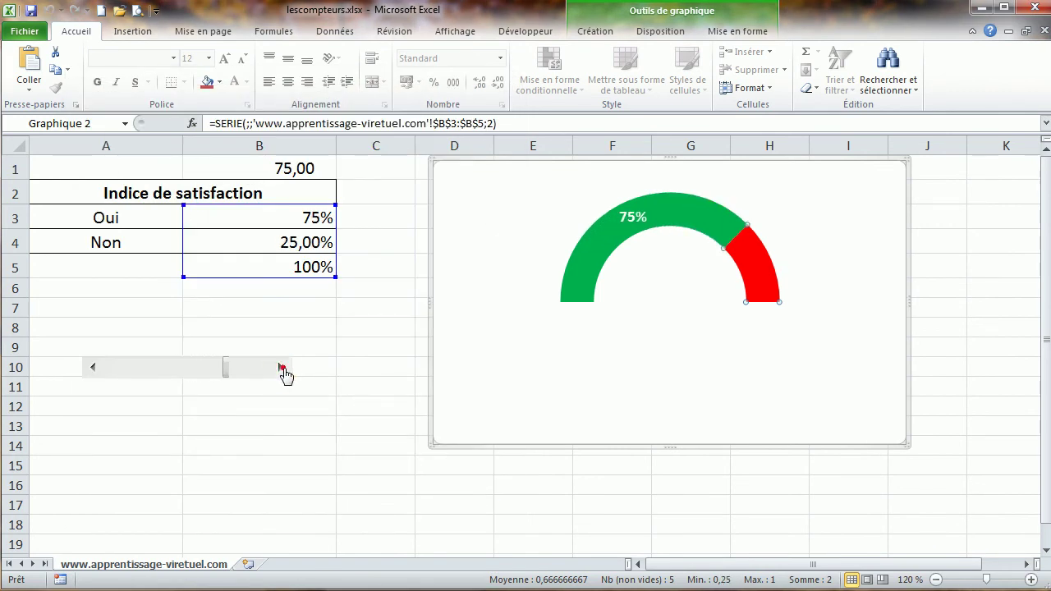
pyautogui.click(92, 368)
pyautogui.click(92, 368)
pyautogui.click(92, 367)
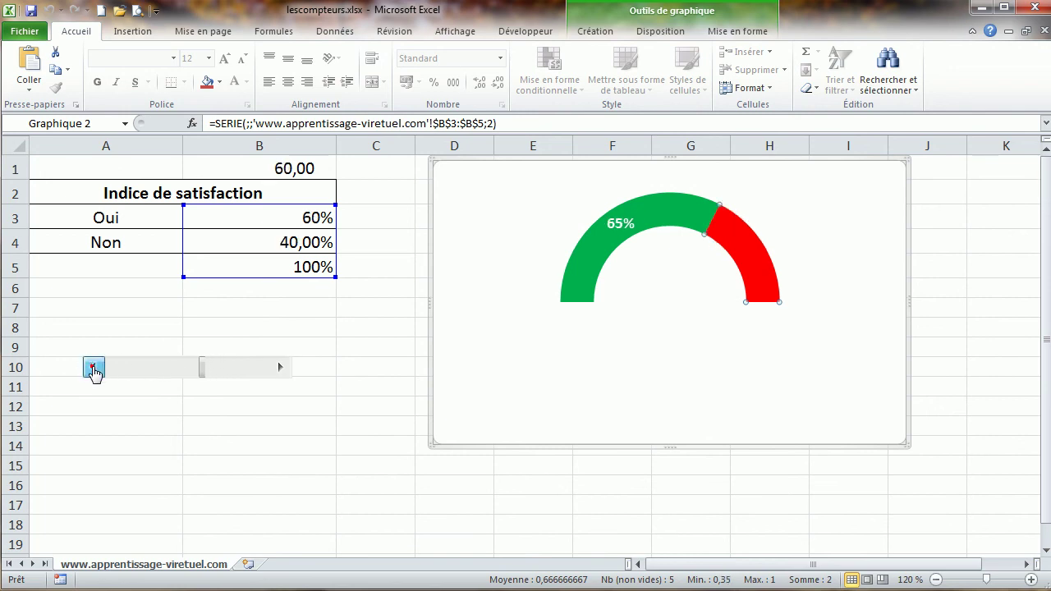
pyautogui.click(92, 367)
pyautogui.click(92, 368)
pyautogui.click(92, 368)
pyautogui.click(92, 368)
pyautogui.click(92, 367)
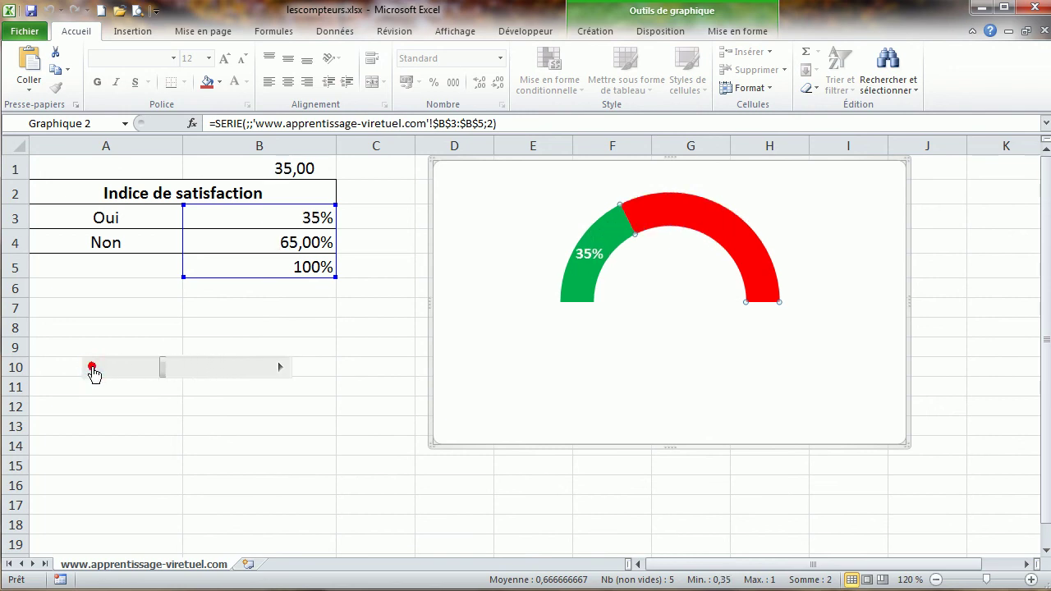
pyautogui.click(92, 368)
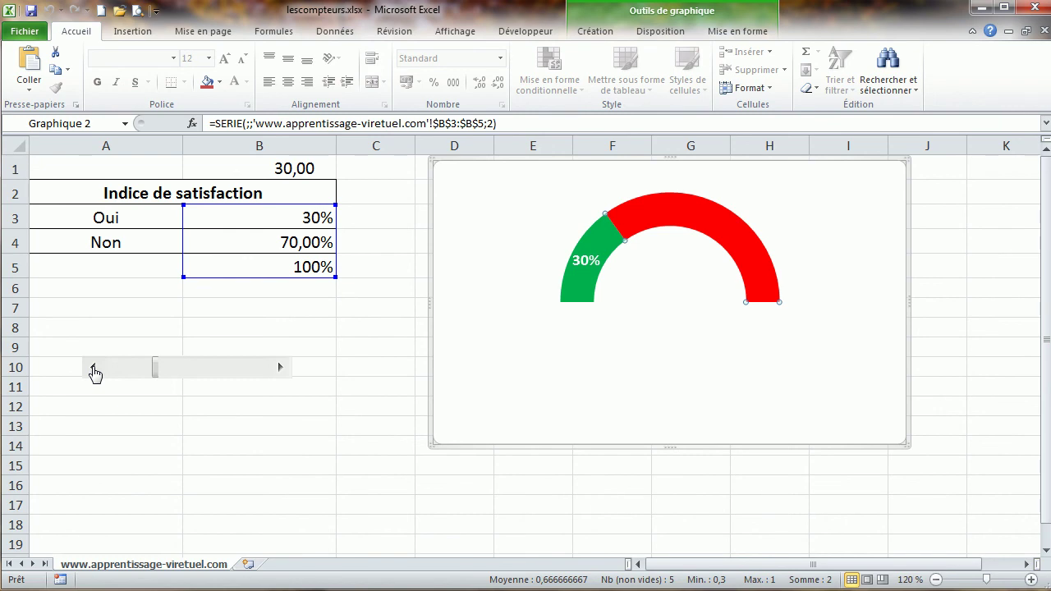
pyautogui.click(281, 369)
pyautogui.click(281, 369)
pyautogui.click(281, 368)
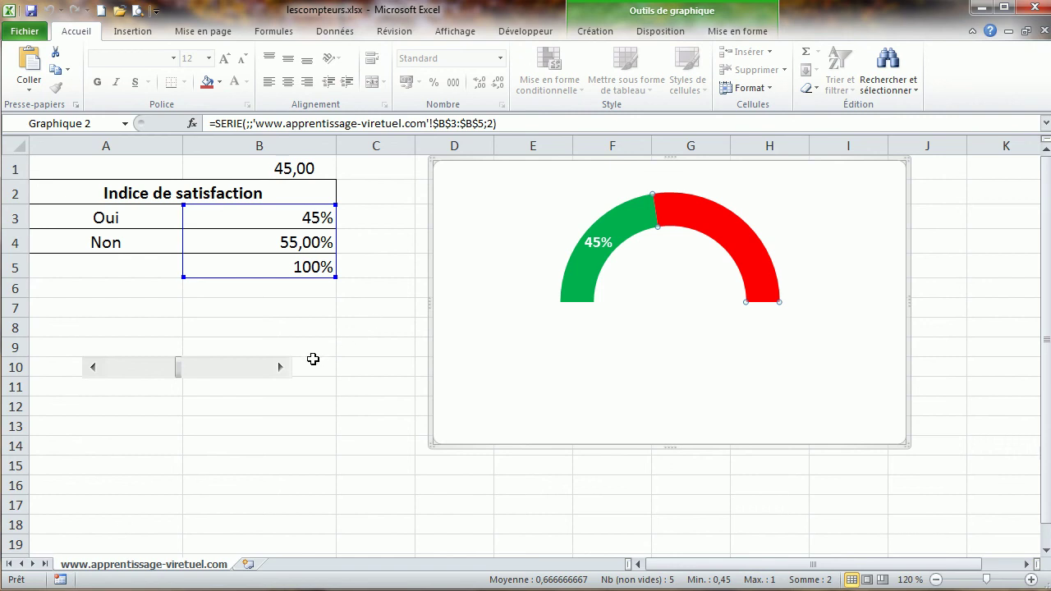
pyautogui.click(365, 308)
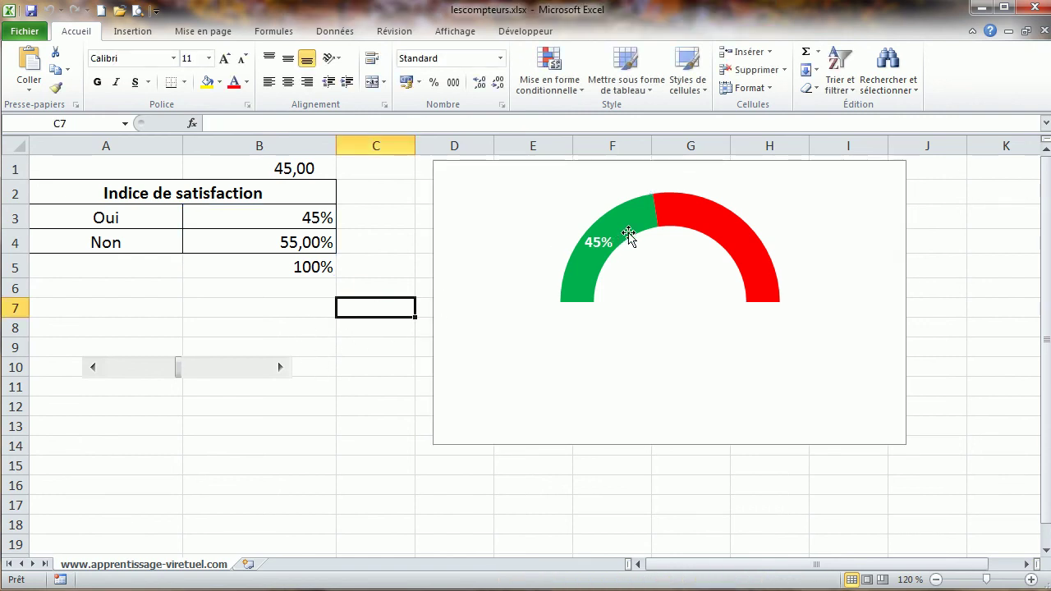